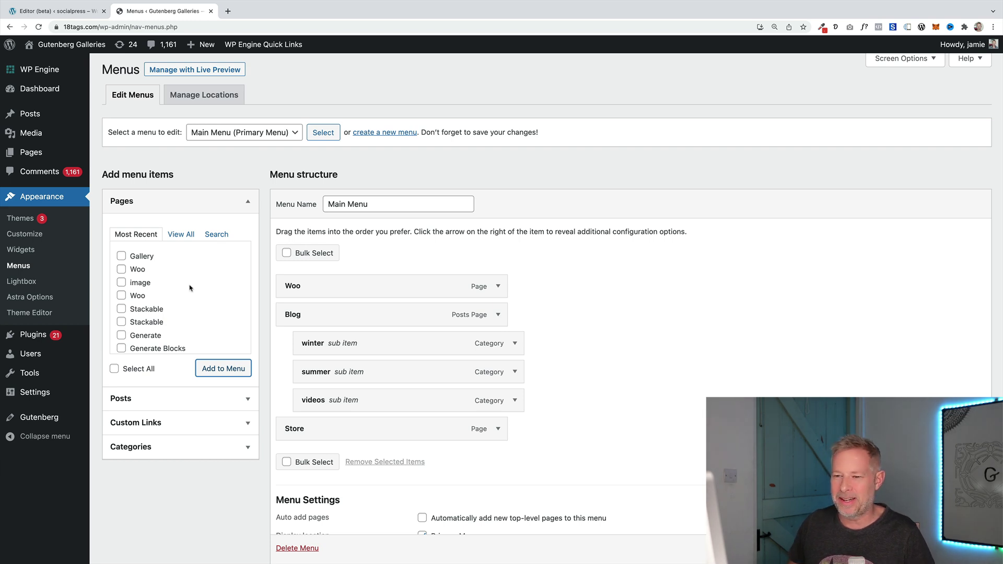
# Add another Woo page to the Main Menu and move it up to second place
pyautogui.click(122, 269)
pyautogui.click(223, 368)
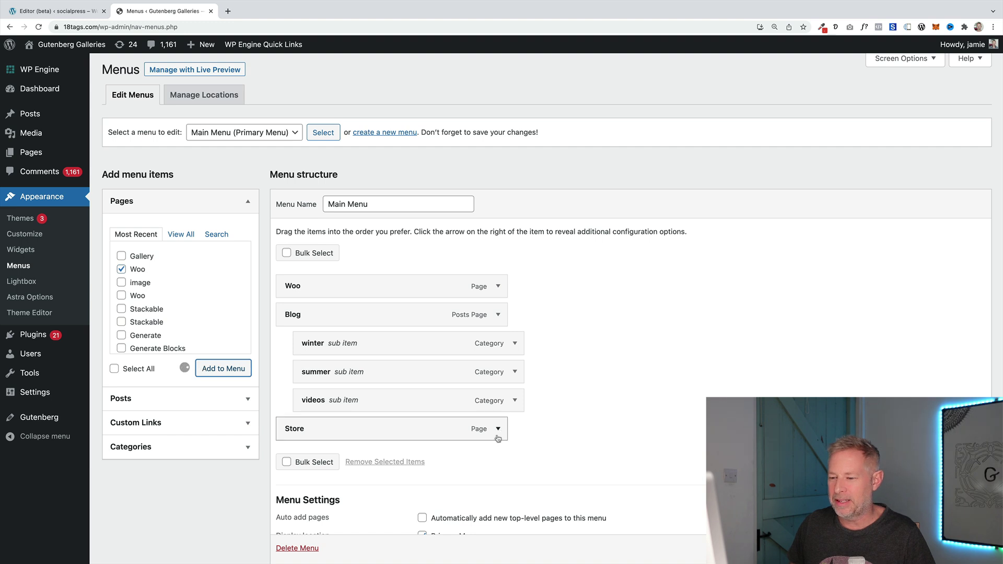
pyautogui.scroll(-2, 492, 446)
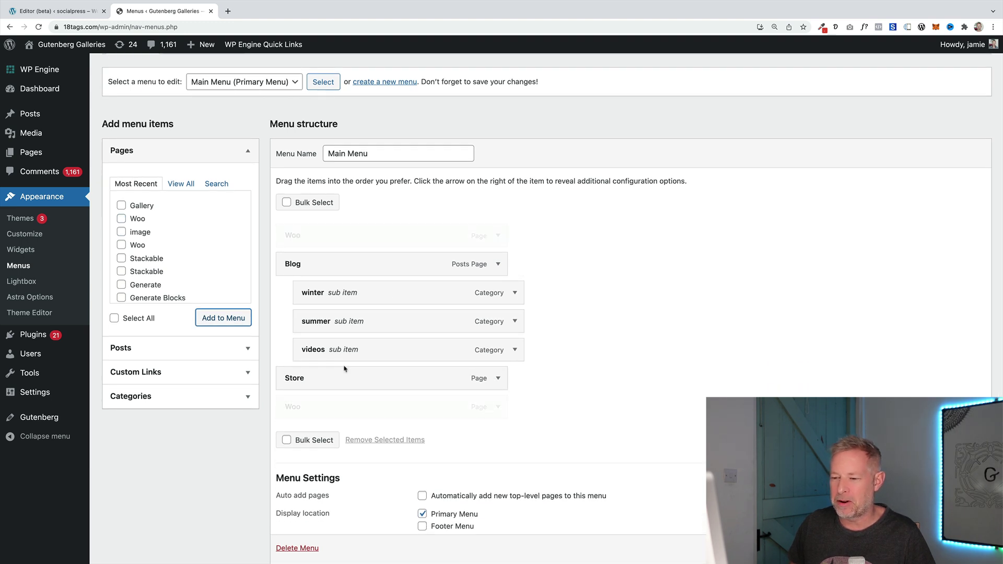
pyautogui.moveTo(330, 412); pyautogui.dragTo(333, 262)
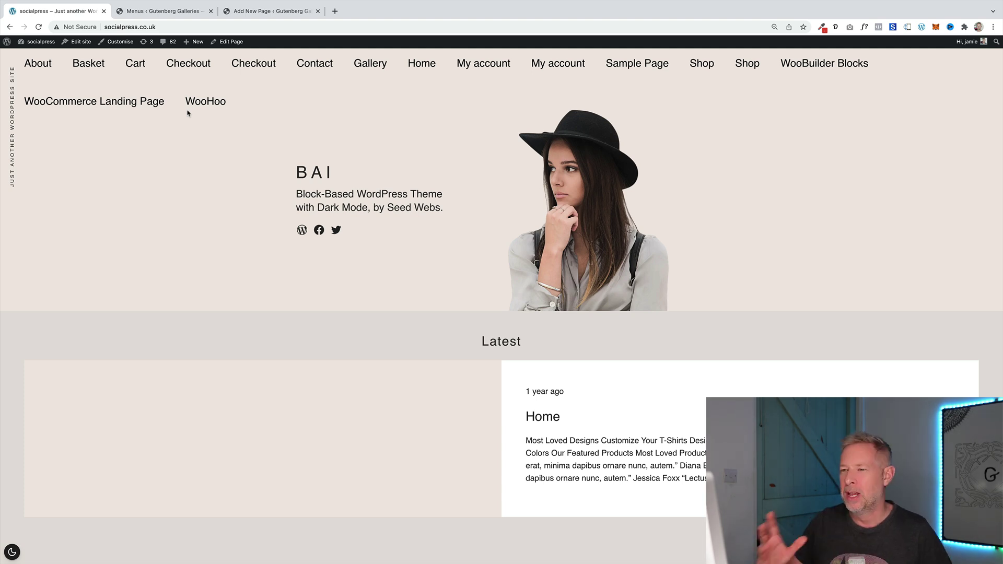
# From Edit site, browse Template Parts and open the BAI theme's header
pyautogui.click(73, 45)
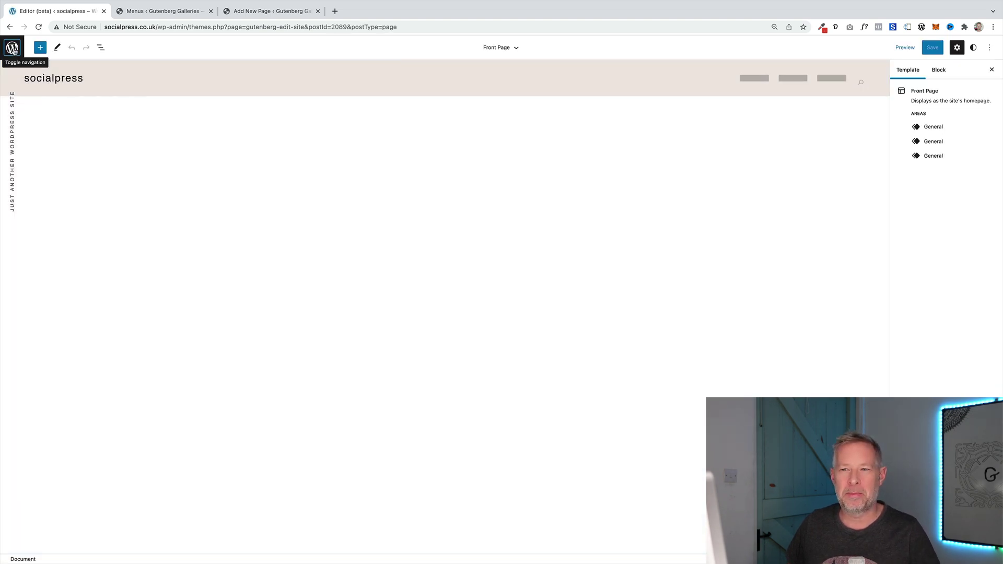
pyautogui.click(13, 48)
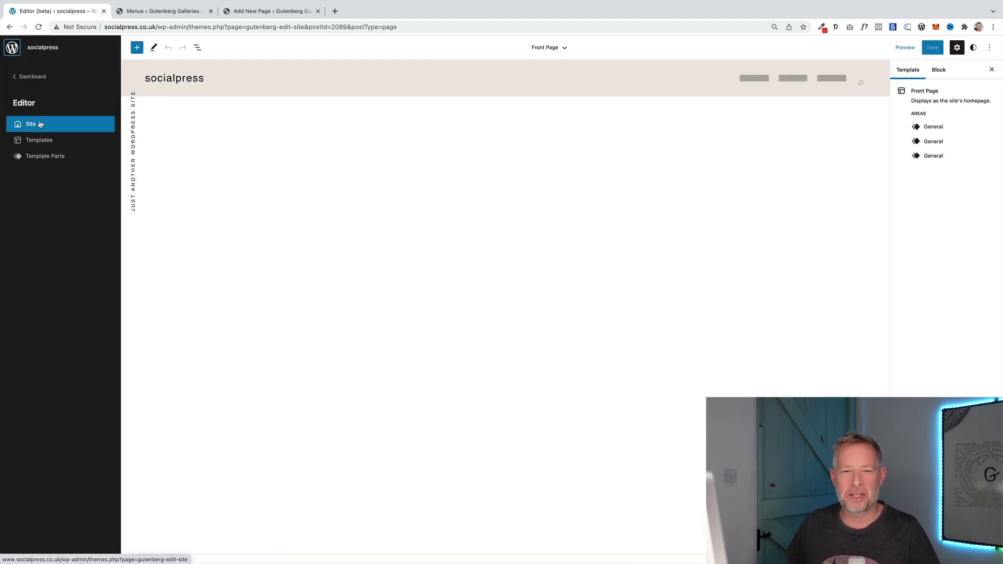
pyautogui.click(53, 158)
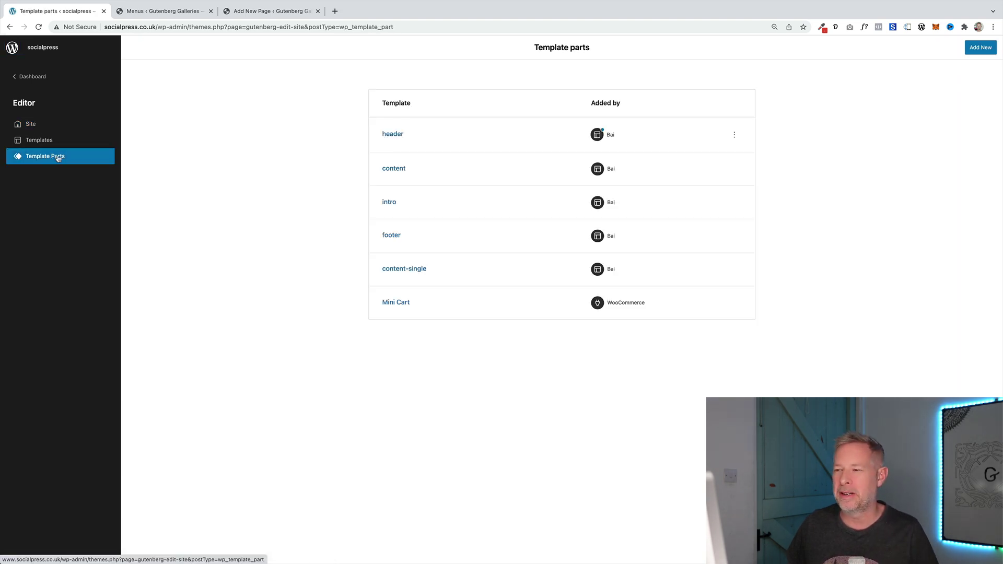
pyautogui.click(391, 136)
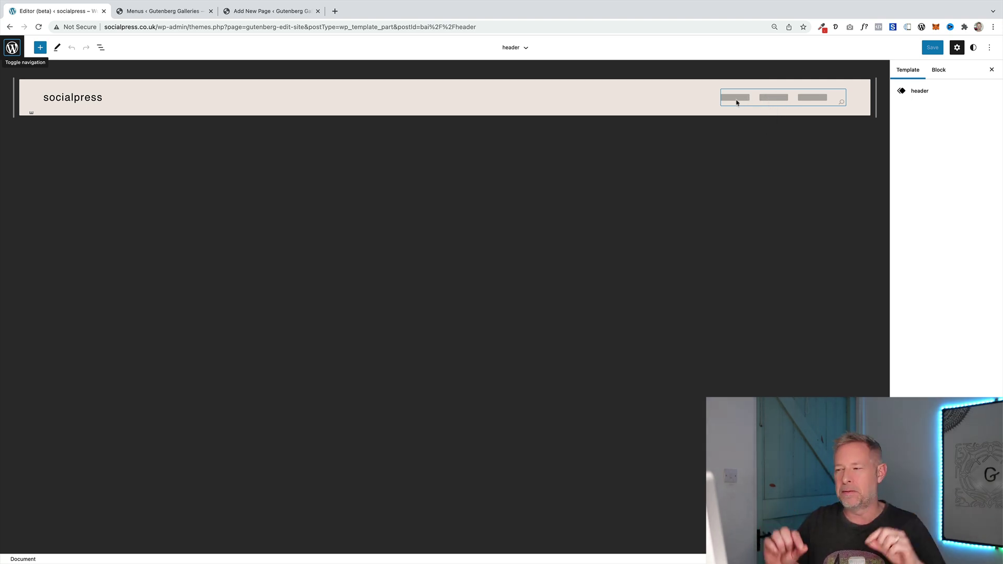
# In List view, move Site Tagline above the Navigation block, then select Navigation
pyautogui.click(101, 48)
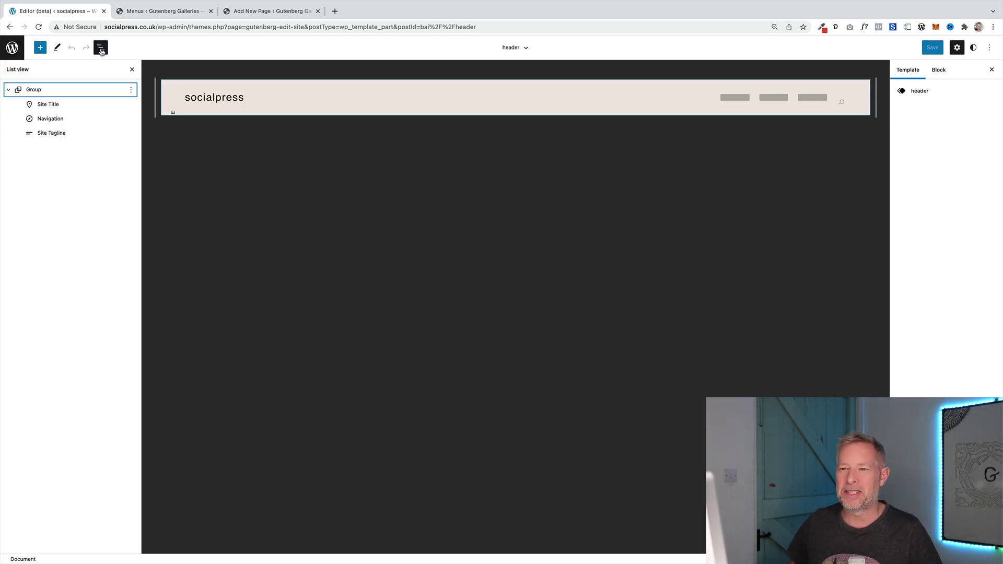
pyautogui.click(101, 48)
pyautogui.click(101, 48)
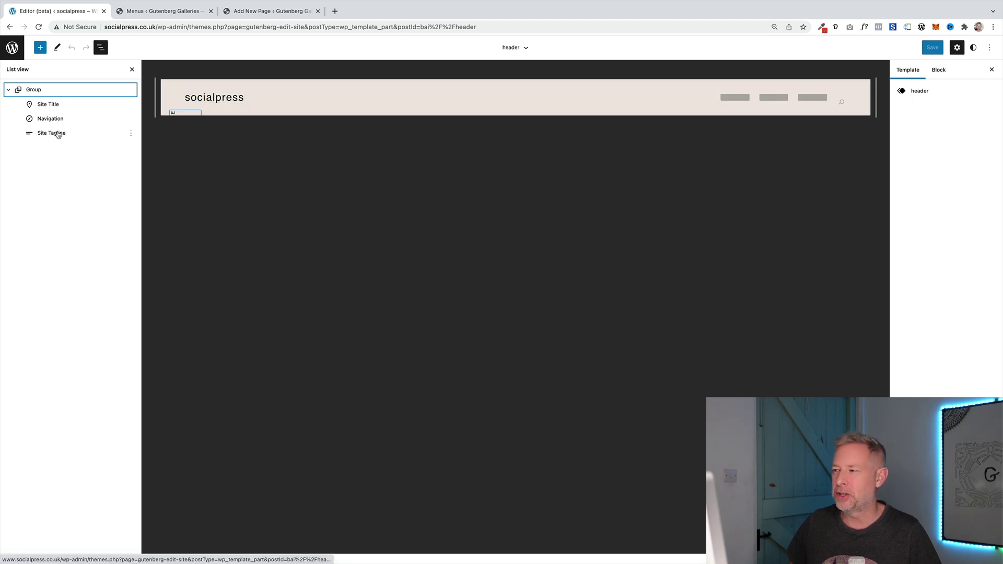
pyautogui.moveTo(57, 136); pyautogui.dragTo(55, 117)
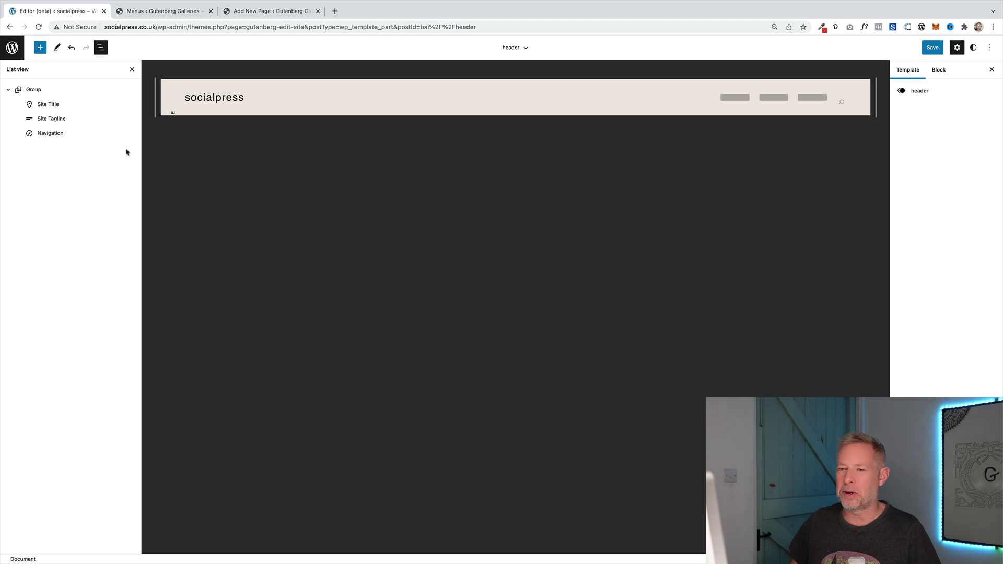
pyautogui.click(58, 135)
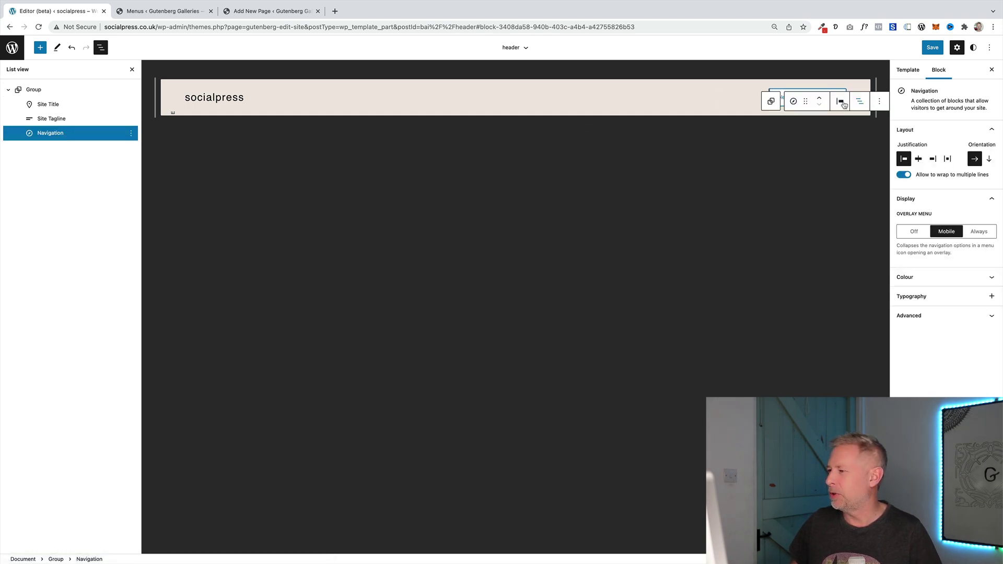
# Enable the Top toolbar option so block tools stay docked at the top
pyautogui.click(990, 49)
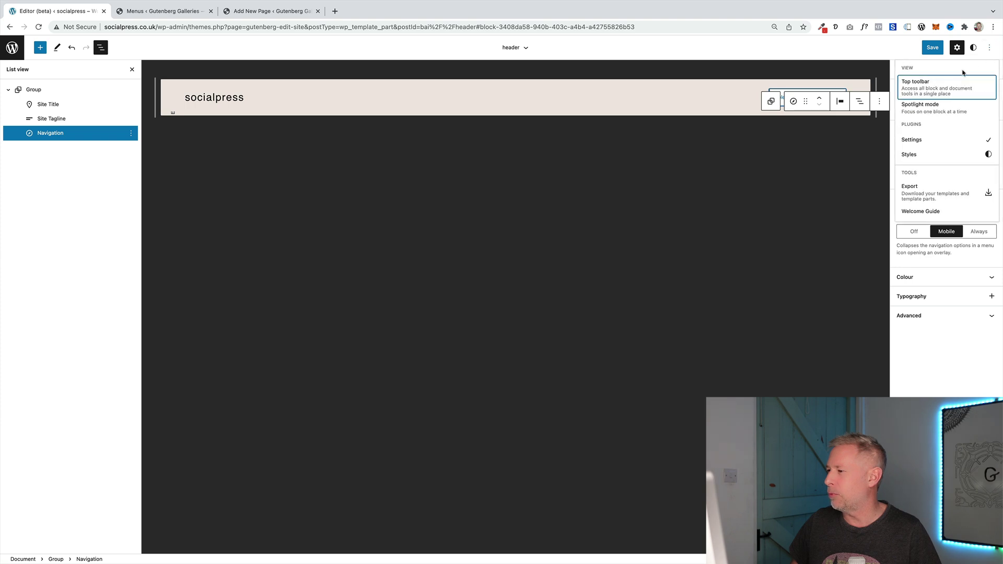
pyautogui.click(930, 90)
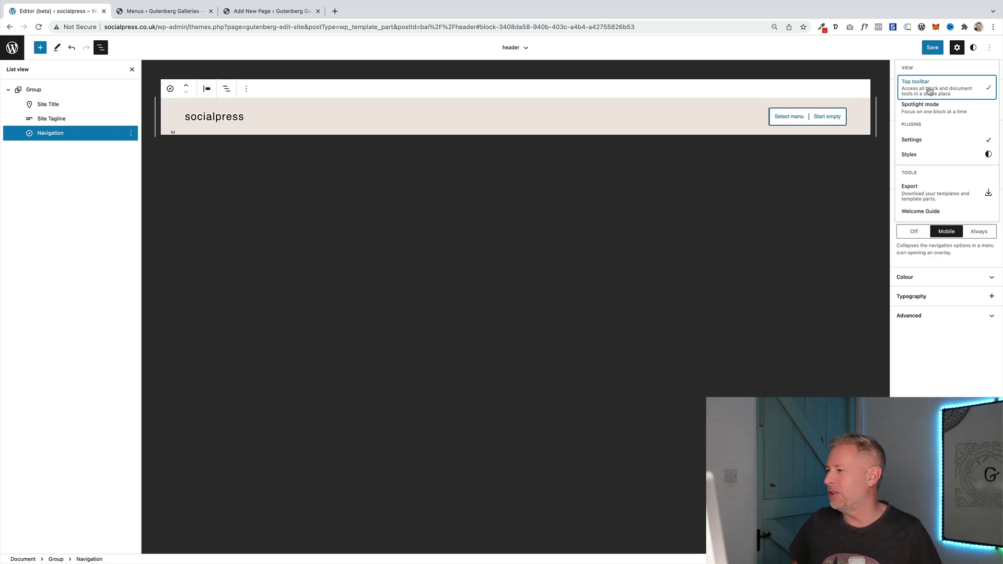
pyautogui.click(989, 47)
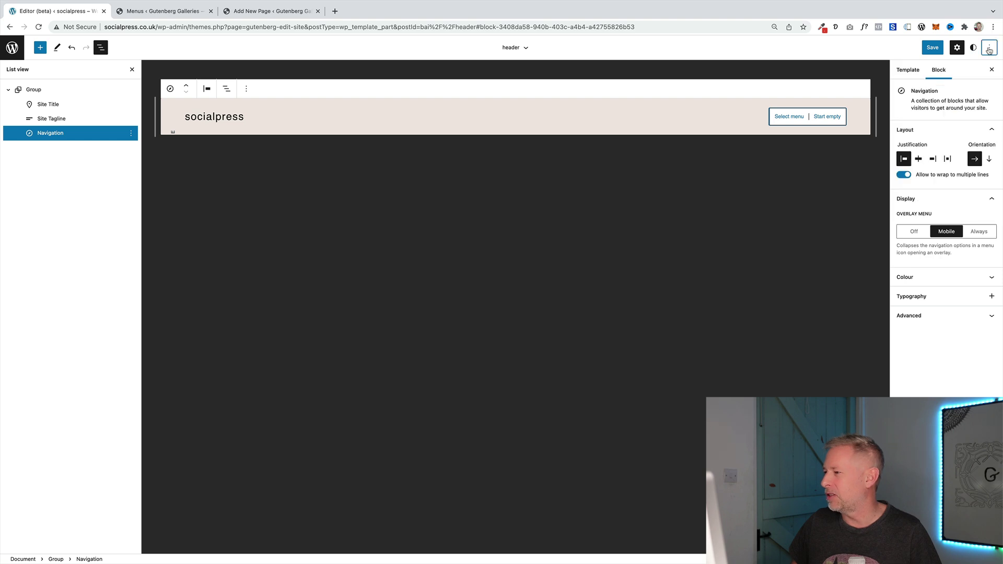
pyautogui.click(989, 48)
pyautogui.click(945, 91)
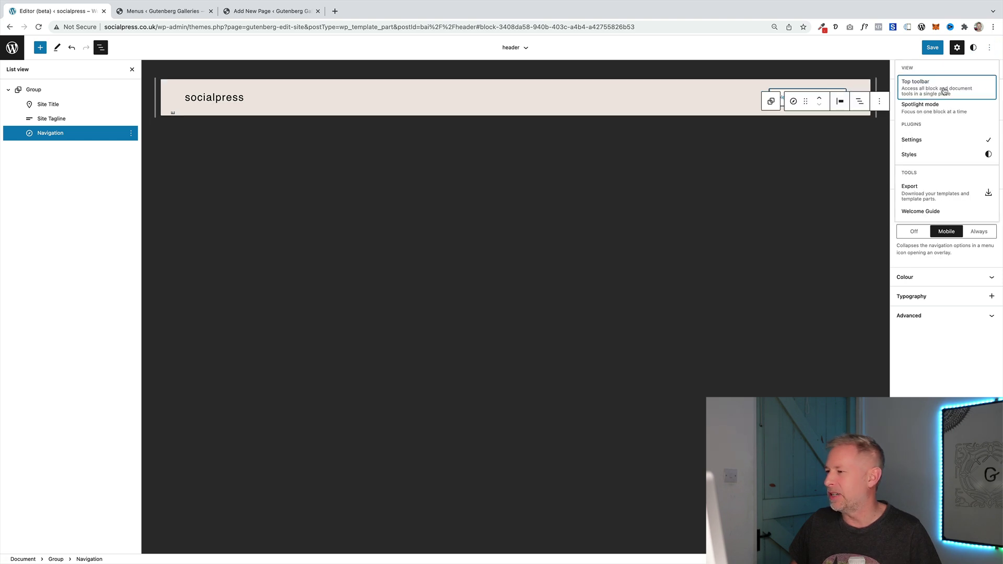
pyautogui.click(945, 91)
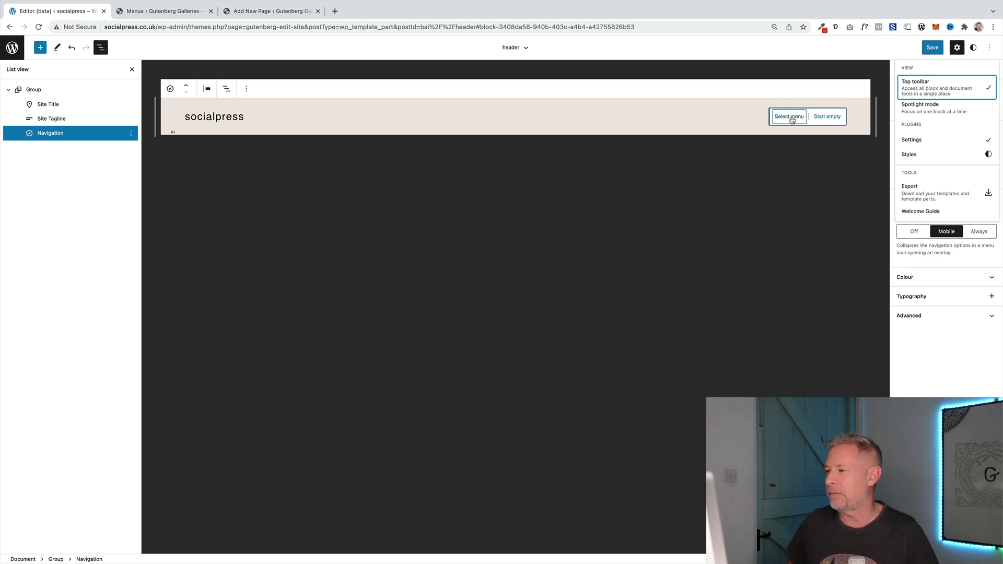
# Load the classic Primary Menu (Home, All Products, About, Contact, Account) into the Navigation block
pyautogui.click(792, 120)
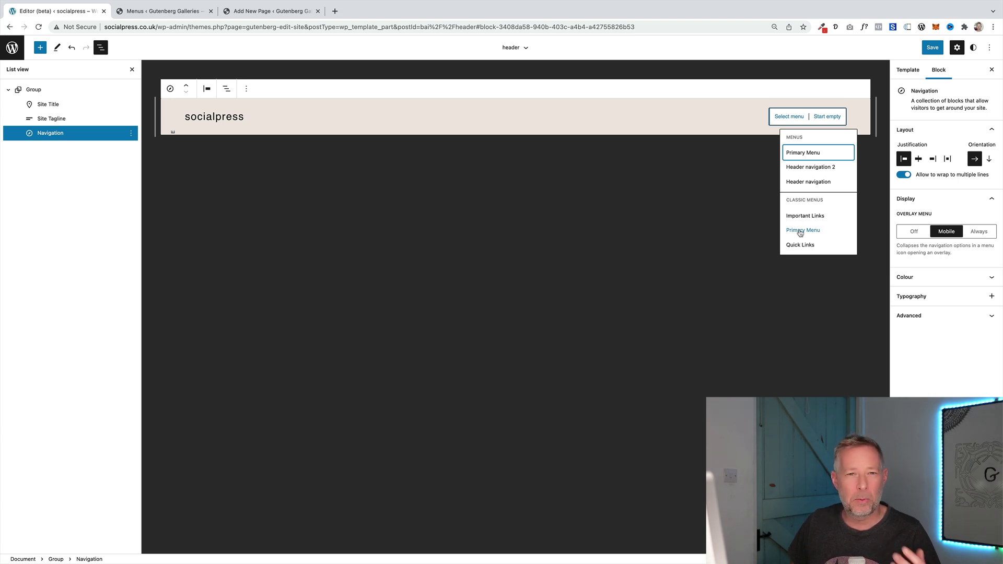
pyautogui.click(800, 232)
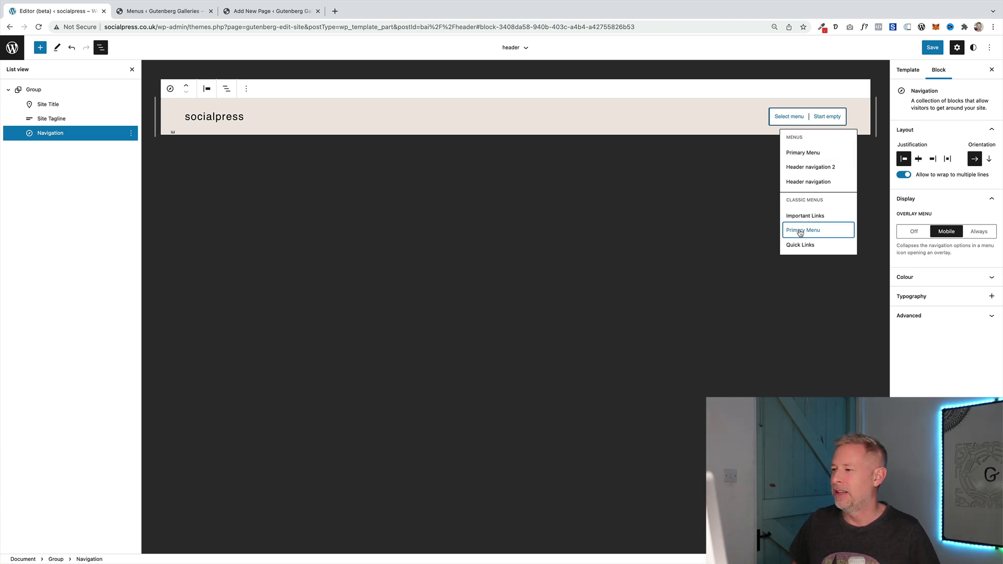
pyautogui.click(800, 231)
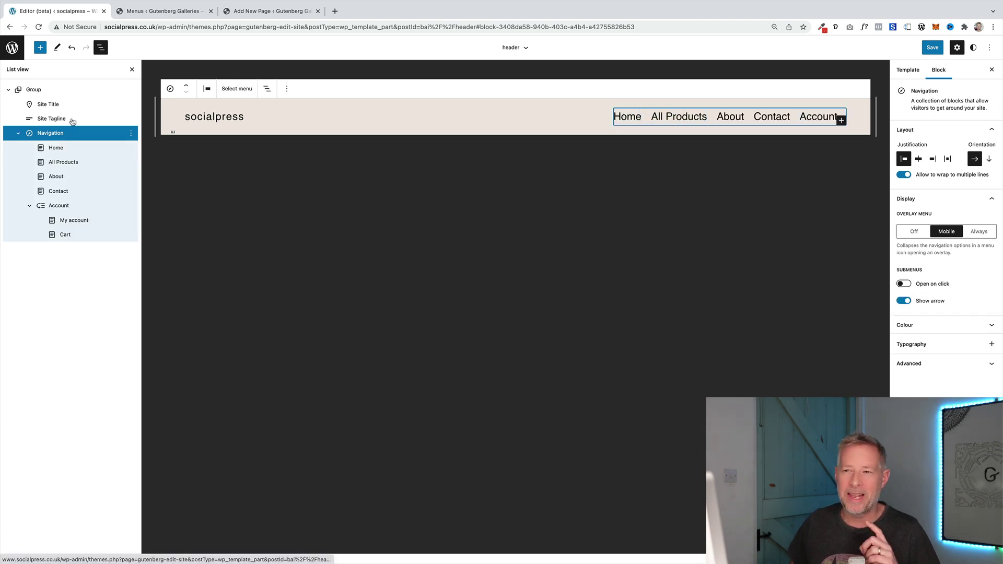
pyautogui.click(99, 49)
pyautogui.click(99, 49)
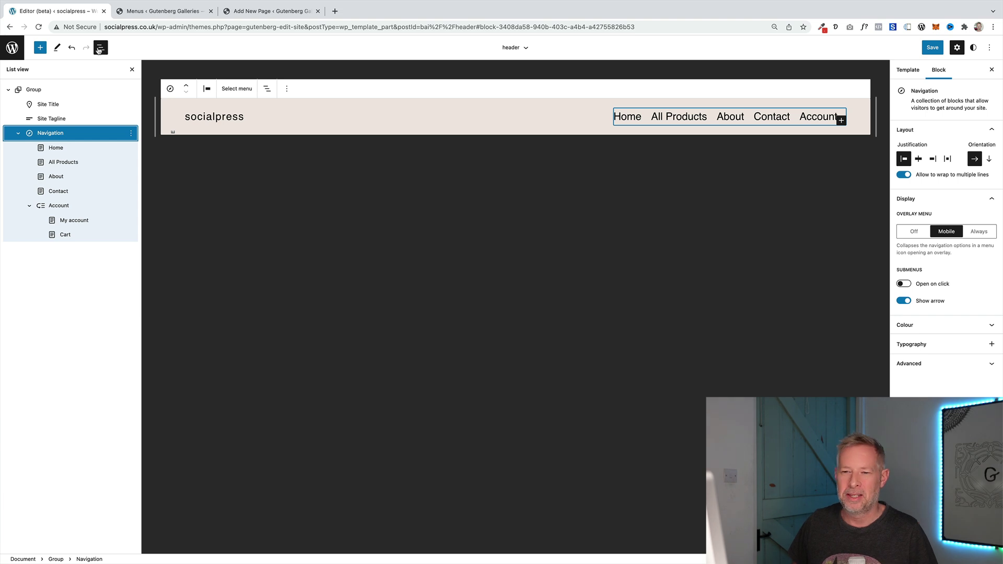
# Step through the Primary Menu links in List view and move About above Home
pyautogui.click(56, 150)
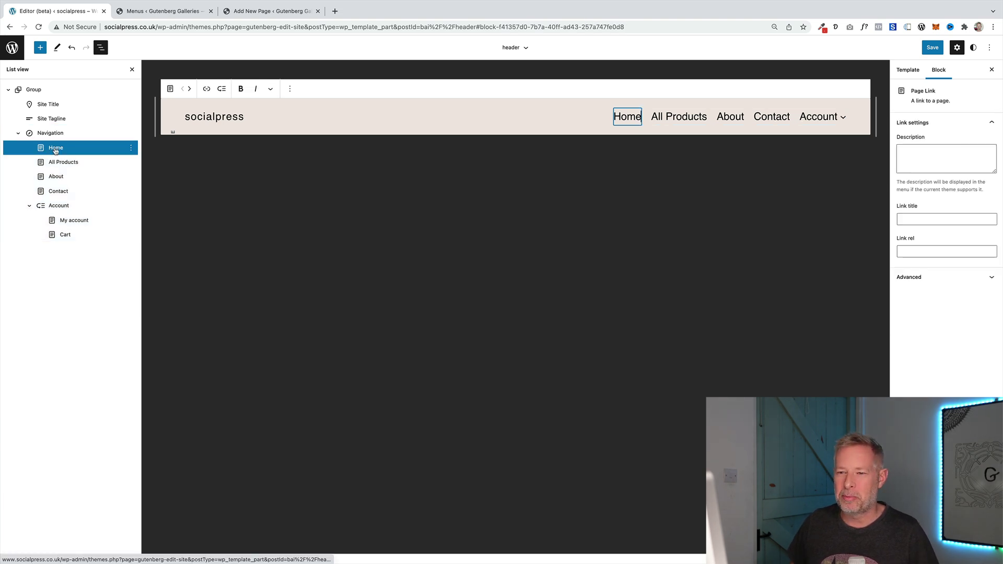
pyautogui.click(57, 163)
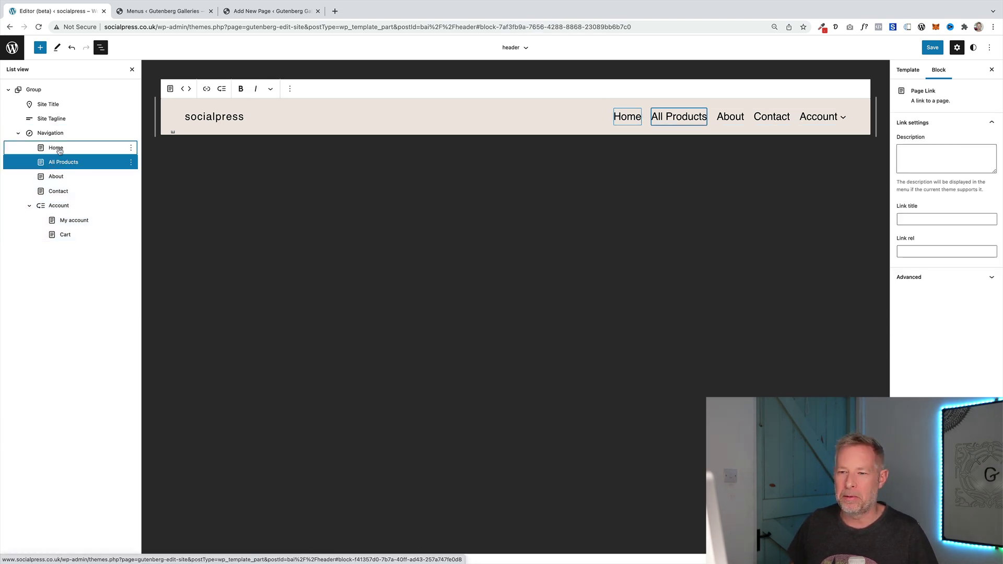
pyautogui.click(56, 176)
pyautogui.click(64, 192)
pyautogui.click(59, 206)
pyautogui.click(57, 149)
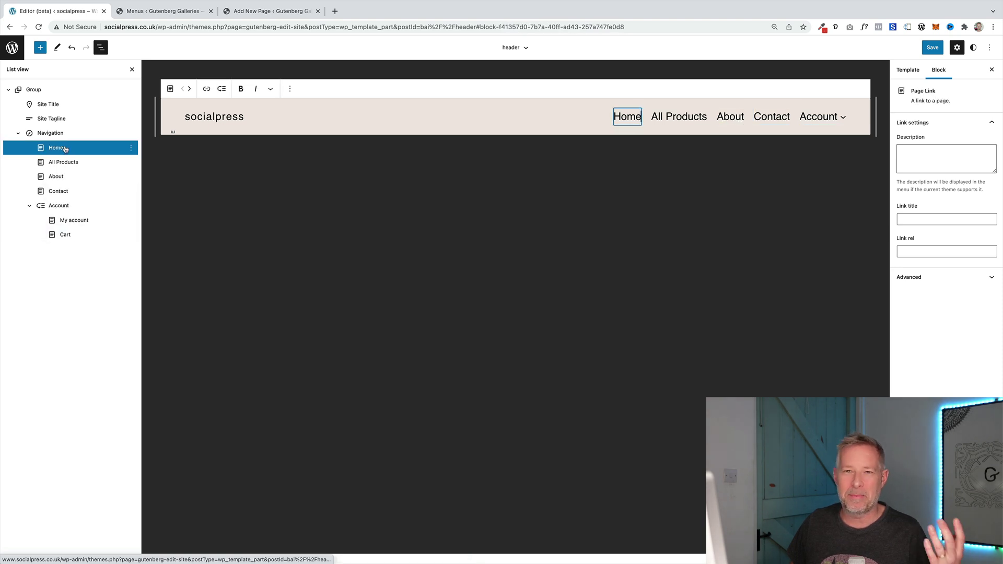
pyautogui.click(62, 165)
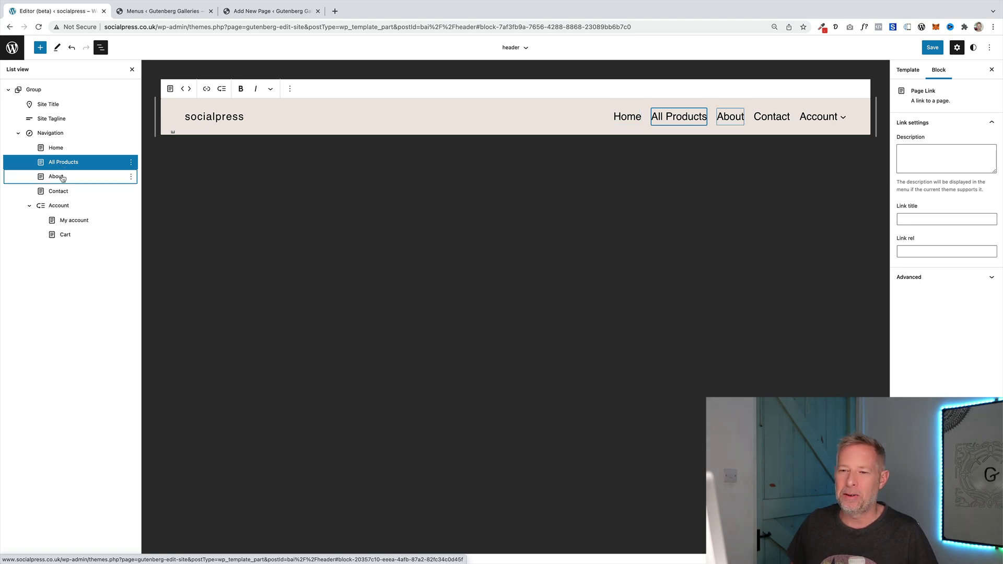
pyautogui.moveTo(57, 178); pyautogui.dragTo(63, 147)
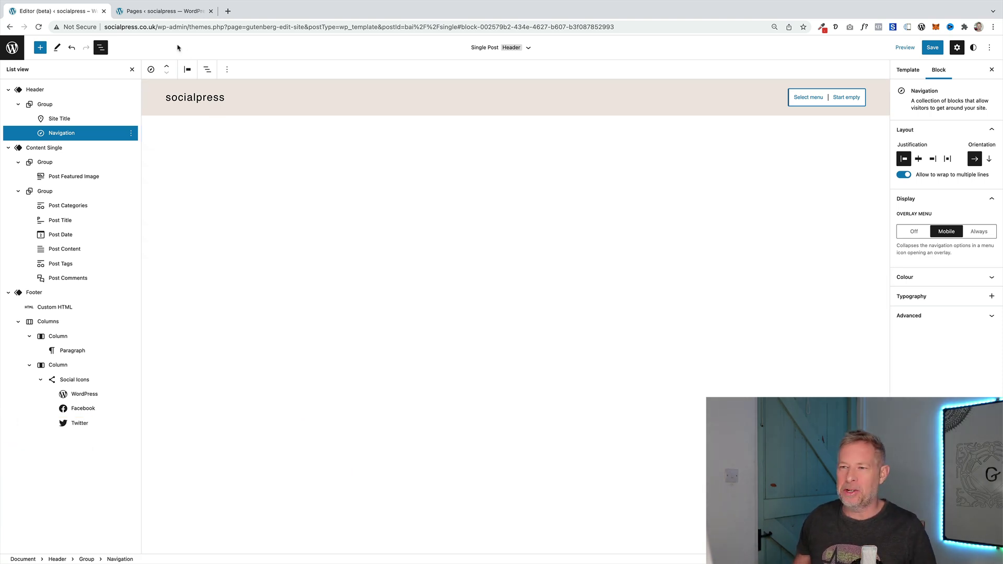
pyautogui.click(163, 13)
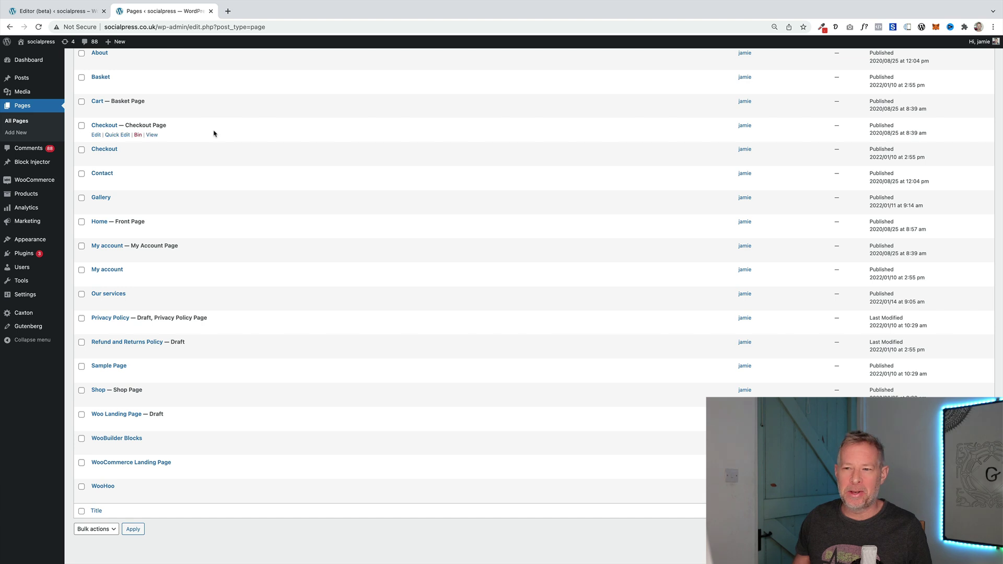
pyautogui.scroll(2, 212, 134)
pyautogui.scroll(-1, 213, 135)
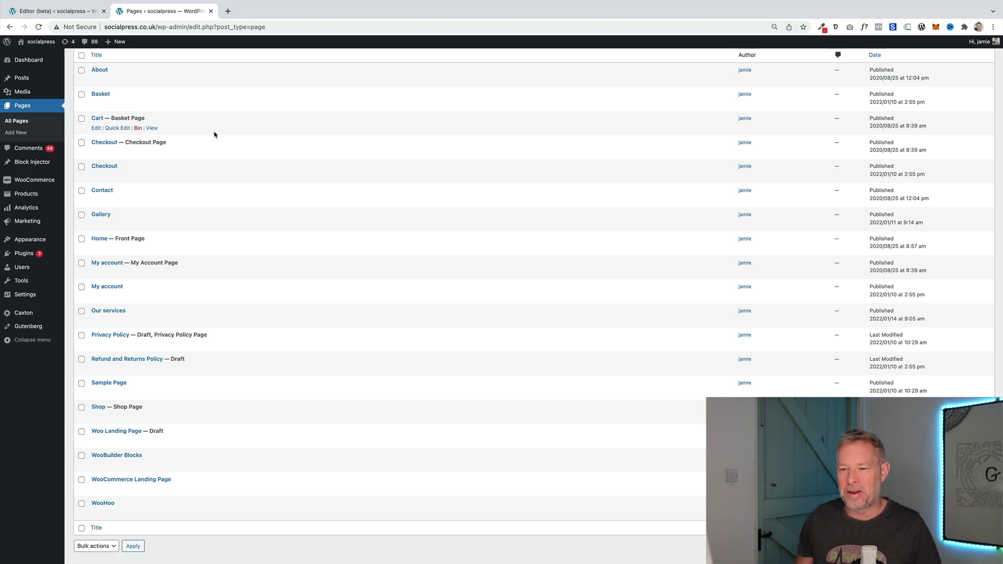
pyautogui.scroll(-1, 273, 245)
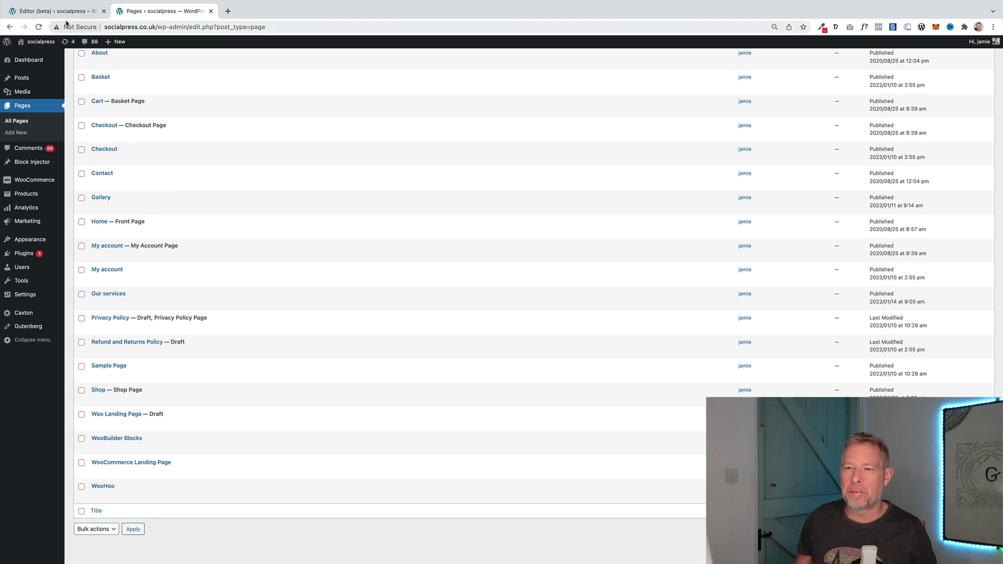
pyautogui.click(67, 11)
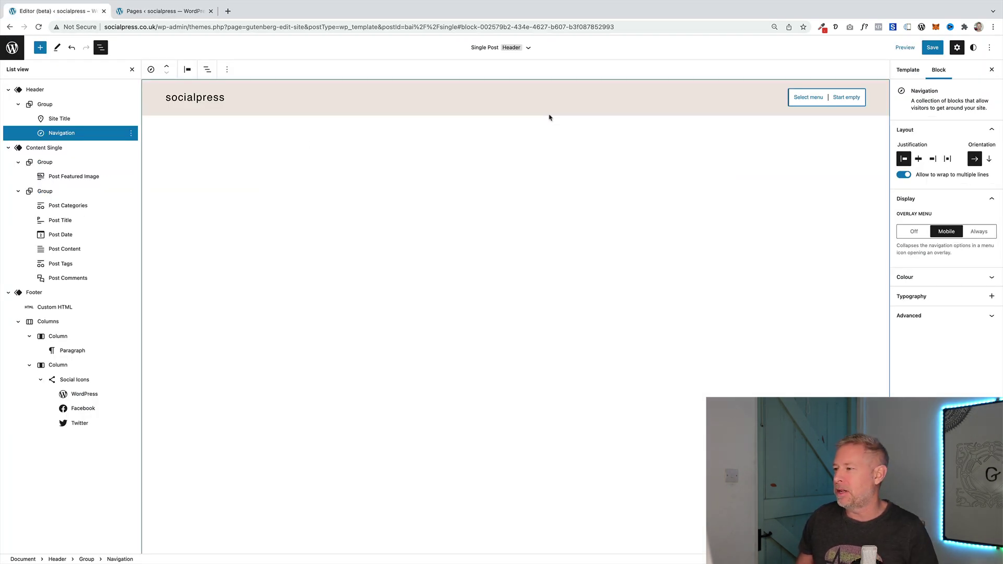
# Start the navigation empty and add a first link to the Home page
pyautogui.click(845, 100)
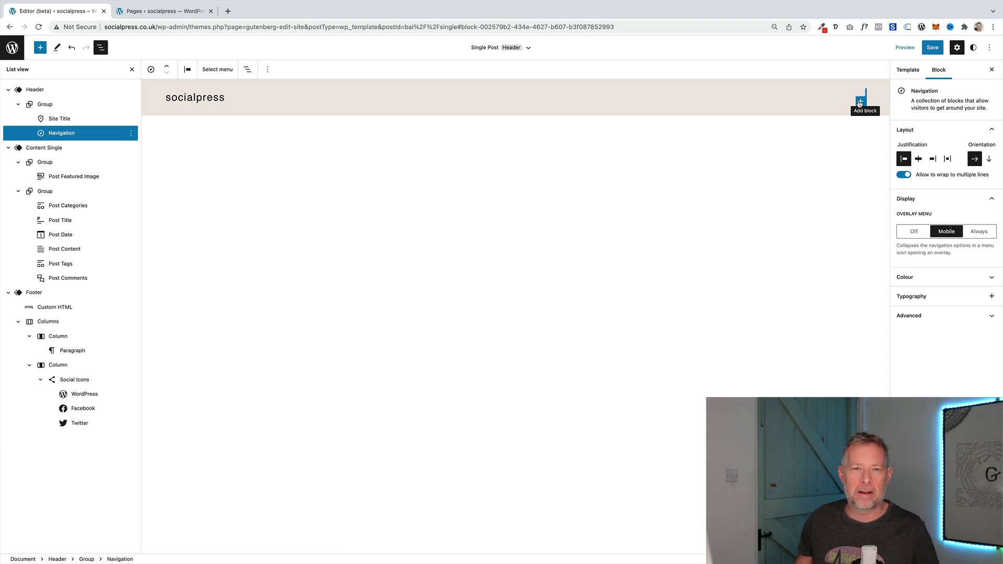
pyautogui.click(860, 102)
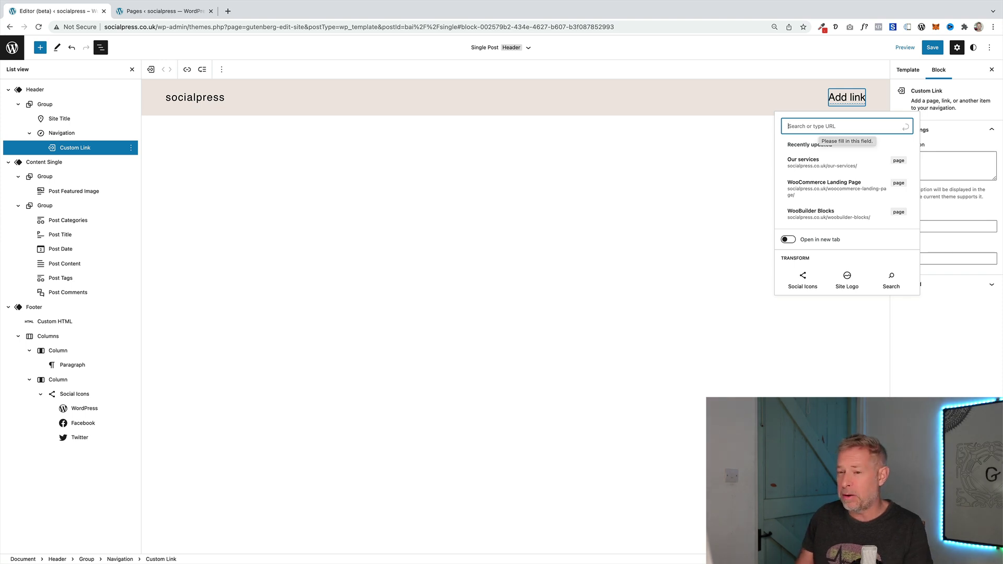
pyautogui.write('Home')
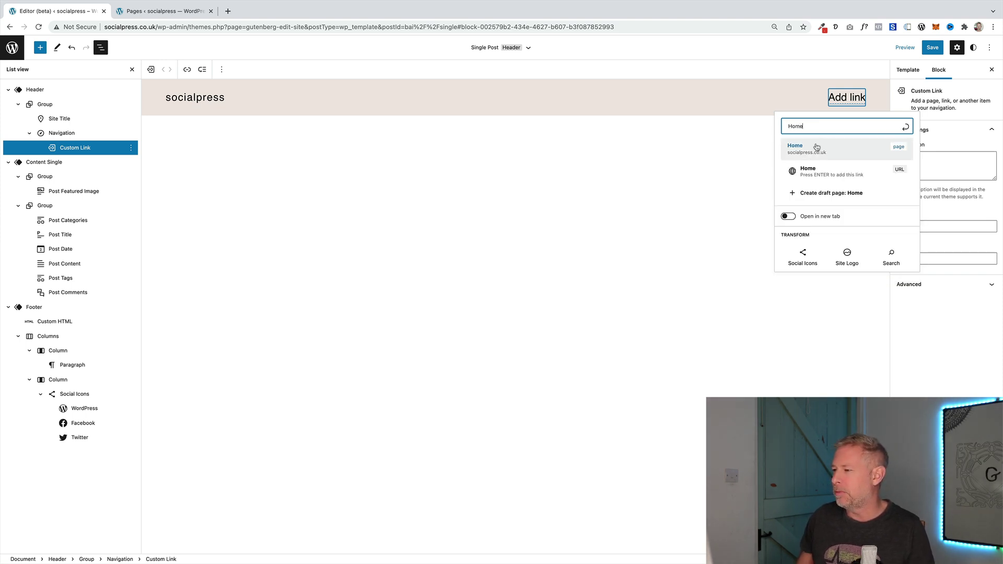
pyautogui.click(803, 151)
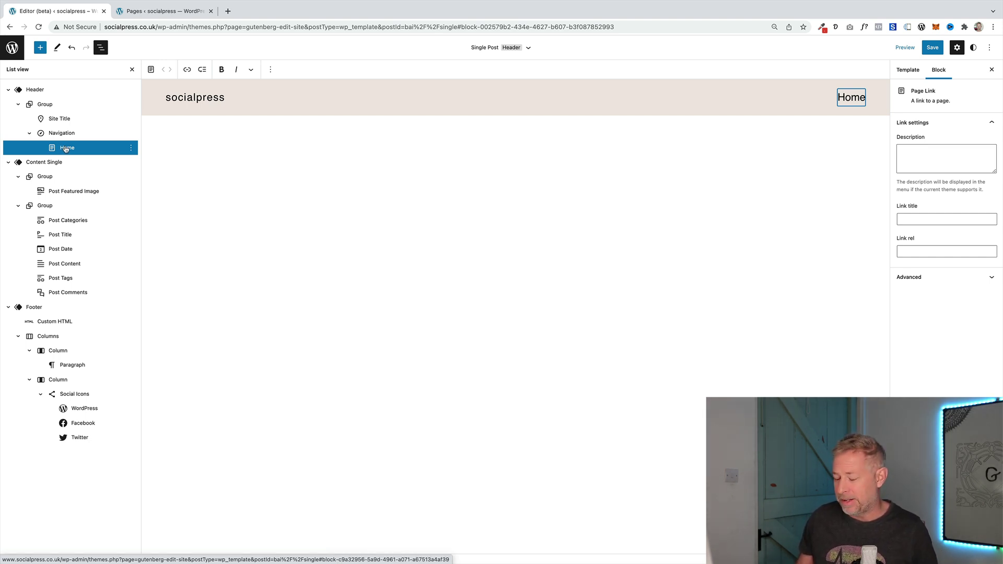
# Add an About page link after Home, then begin a third blank link
pyautogui.press('Return')
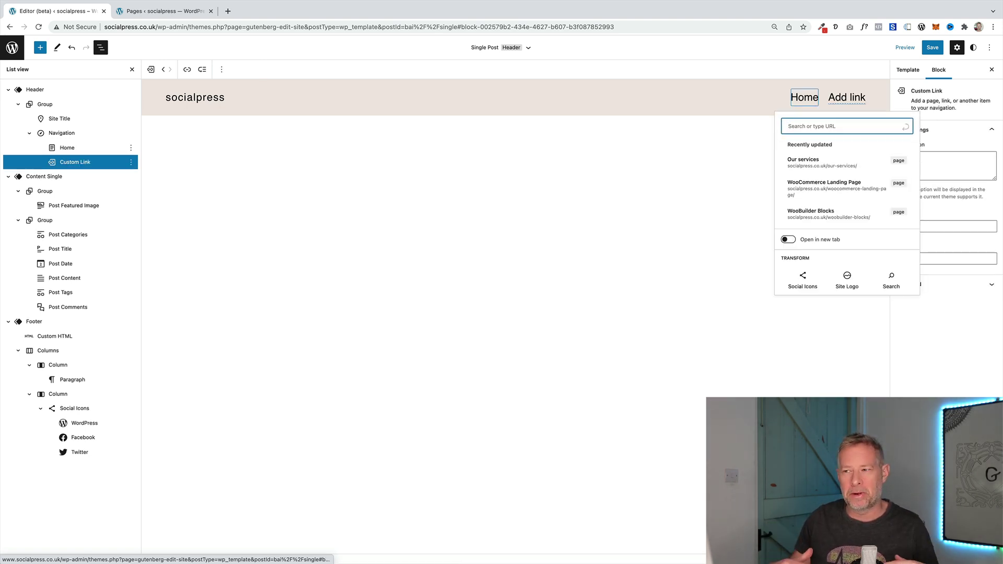
pyautogui.write('A')
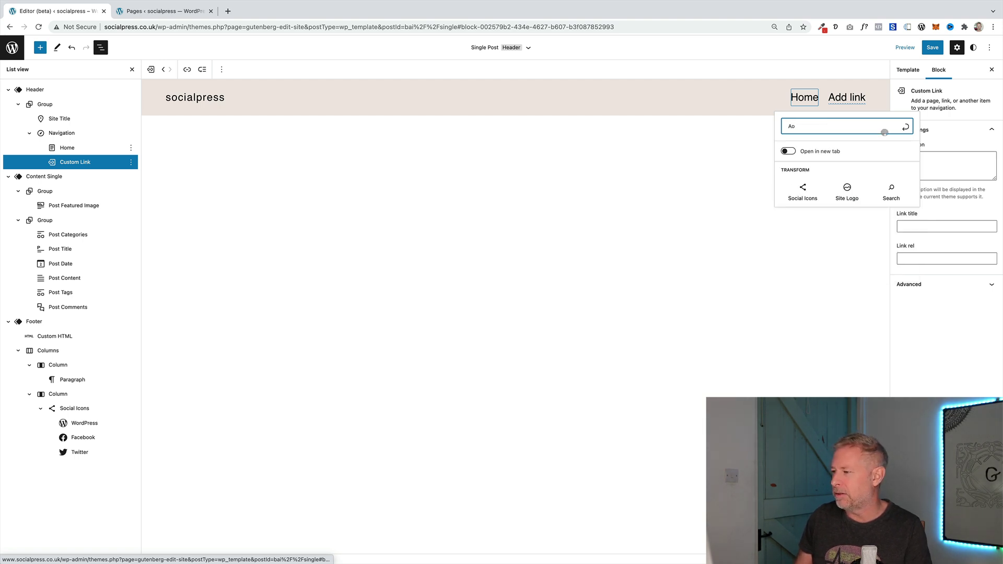
pyautogui.write('bout')
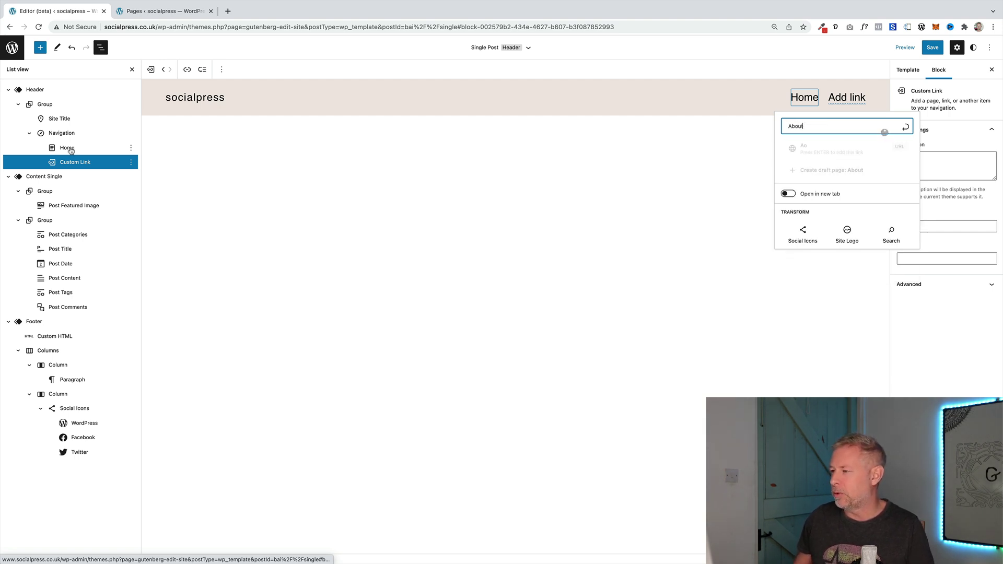
pyautogui.click(790, 150)
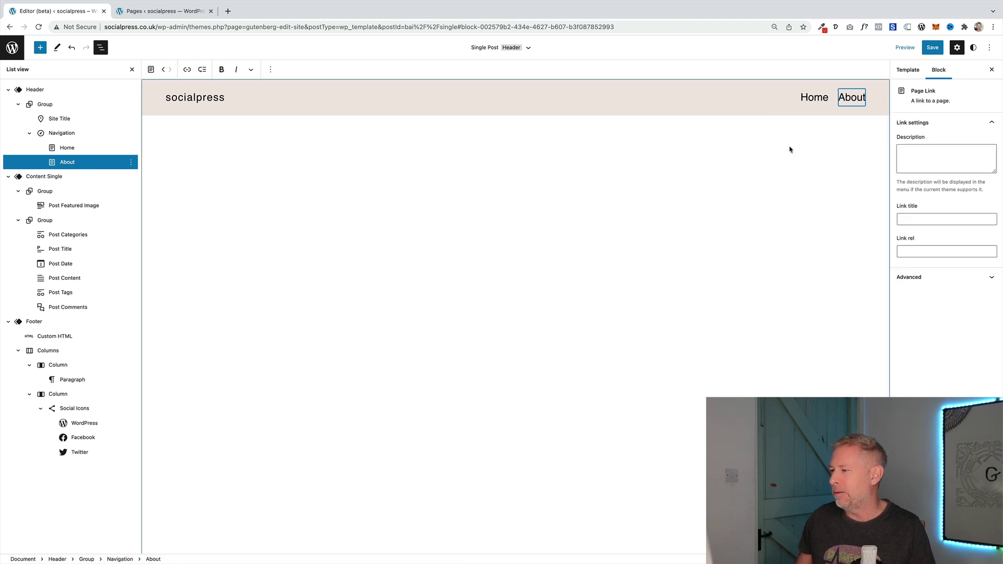
pyautogui.press('Return')
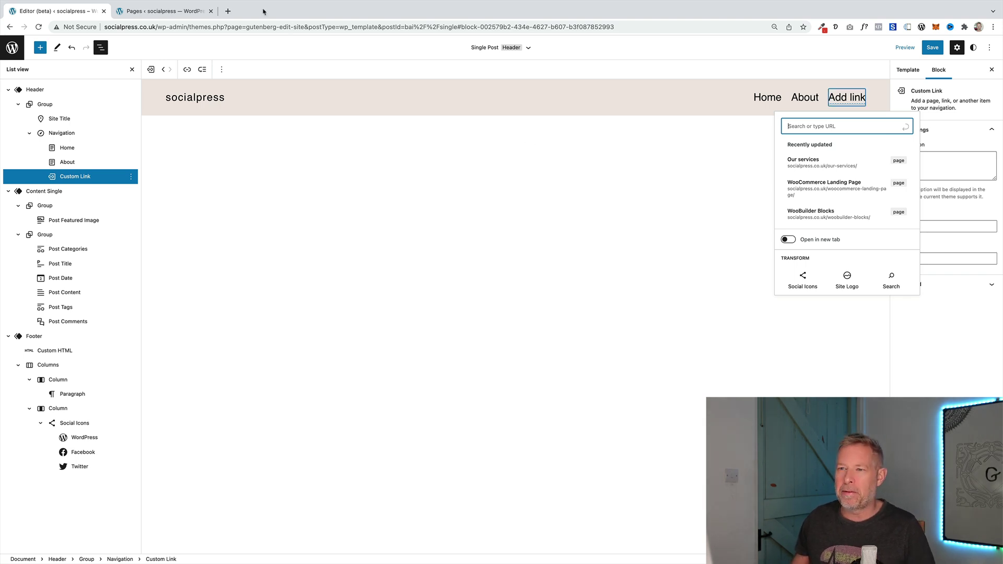
# After checking the site's pages, link the next items to Our services and Contact
pyautogui.click(157, 11)
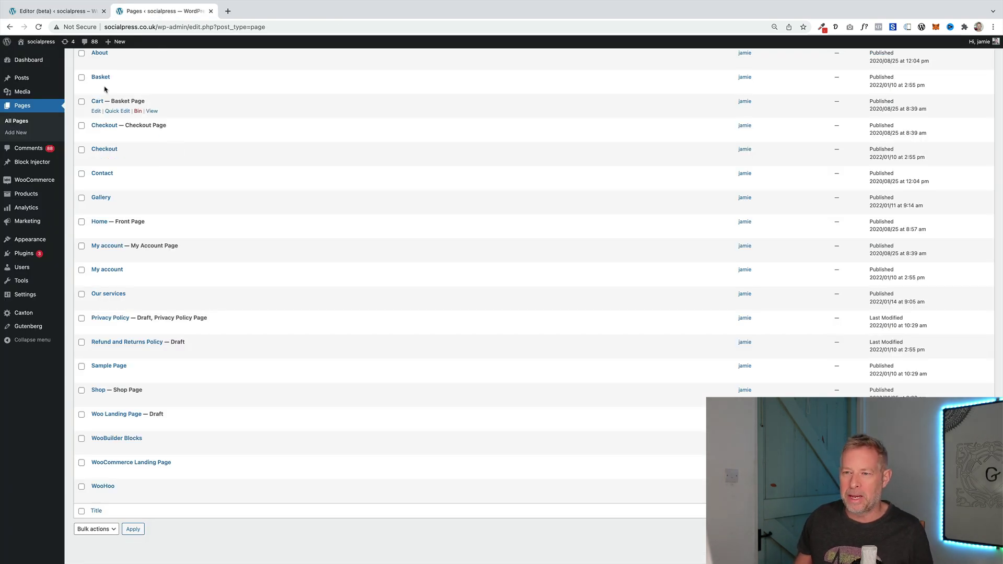
pyautogui.click(58, 11)
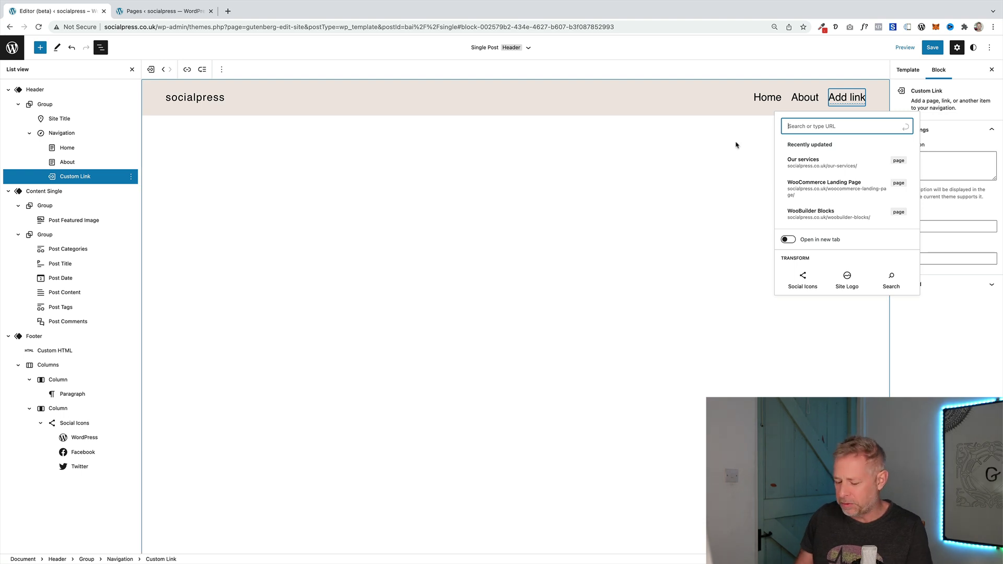
pyautogui.write('our services')
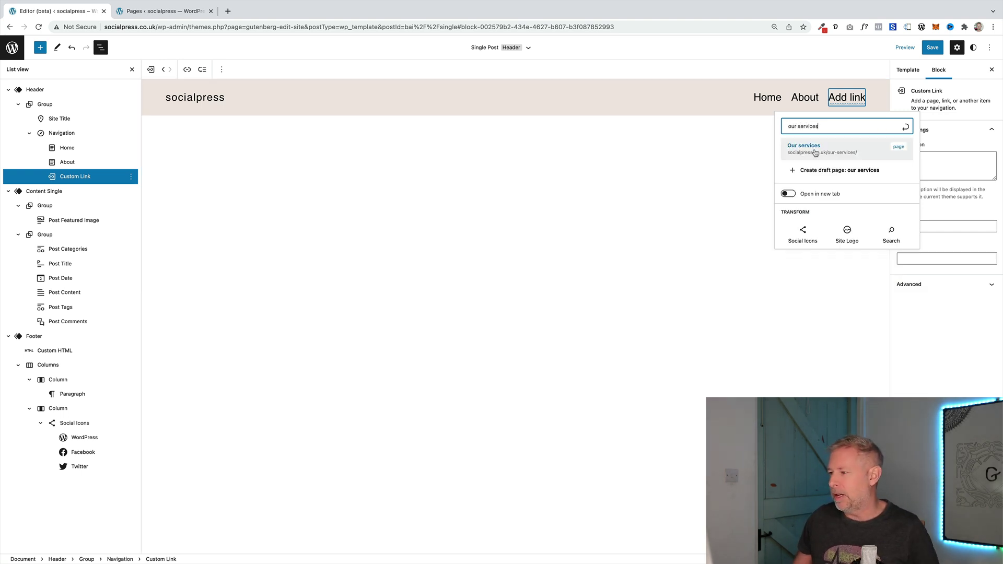
pyautogui.click(819, 152)
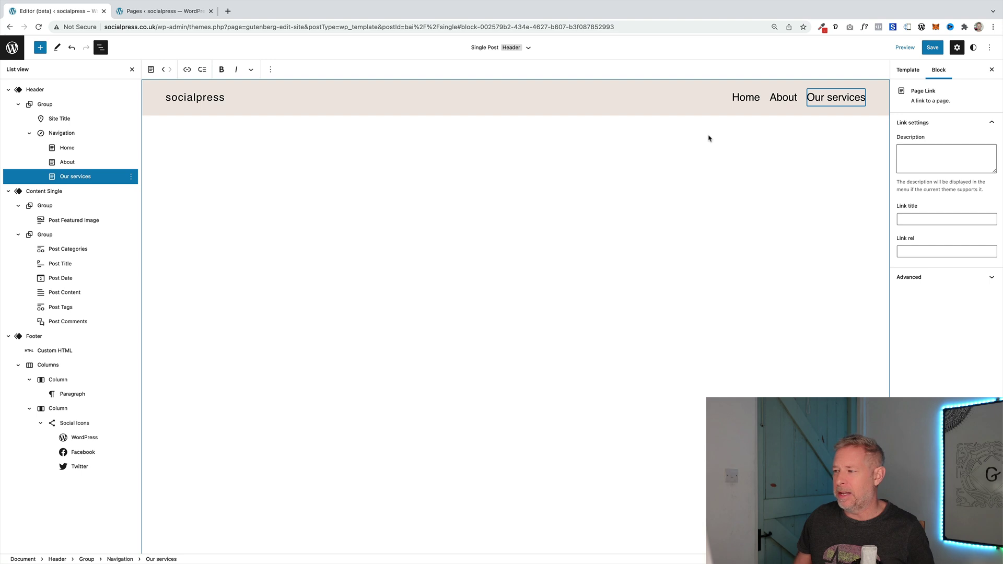
pyautogui.press('Return')
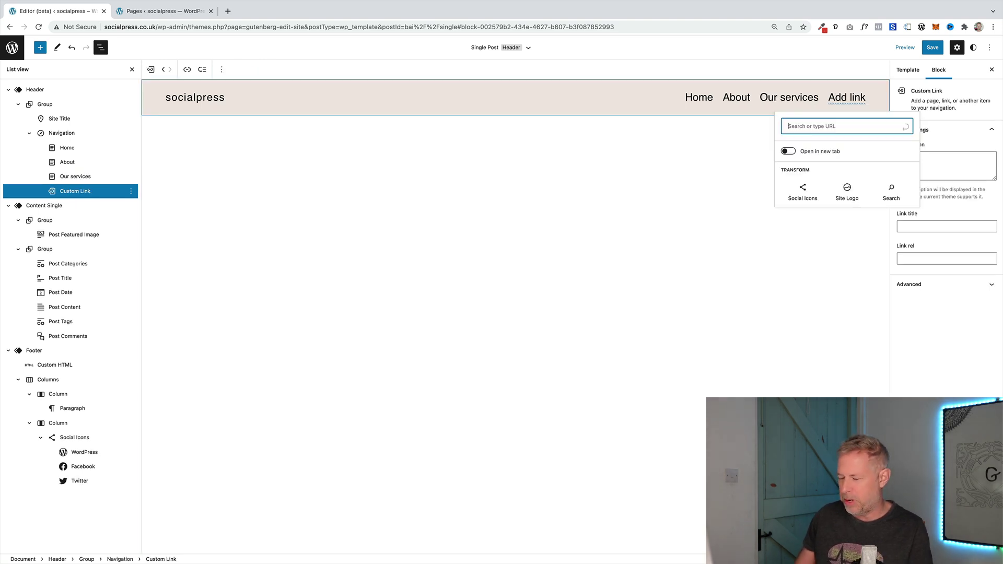
pyautogui.write('Contact')
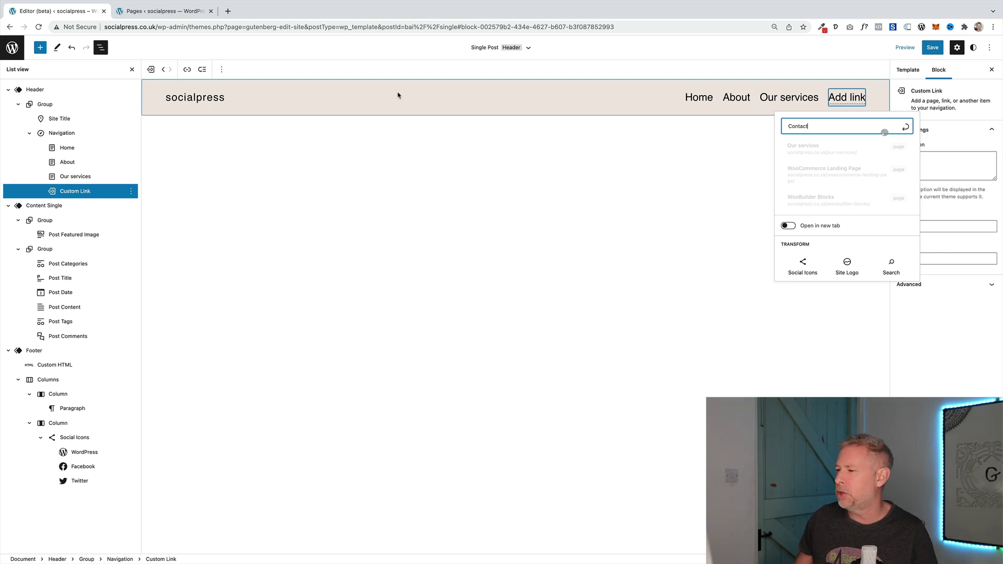
pyautogui.click(820, 153)
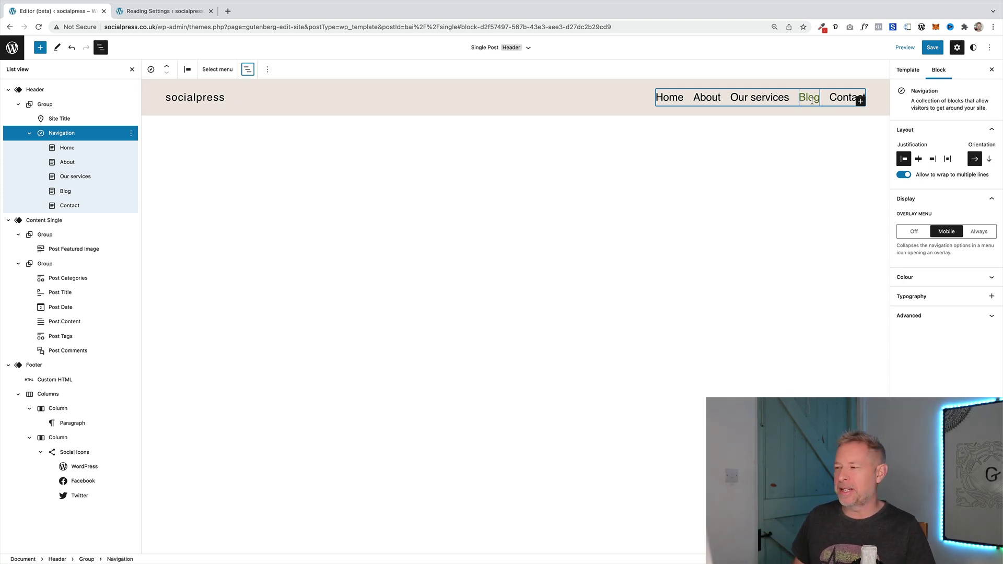
# Select the Blog link and apply Add submenu from its block toolbar
pyautogui.click(811, 98)
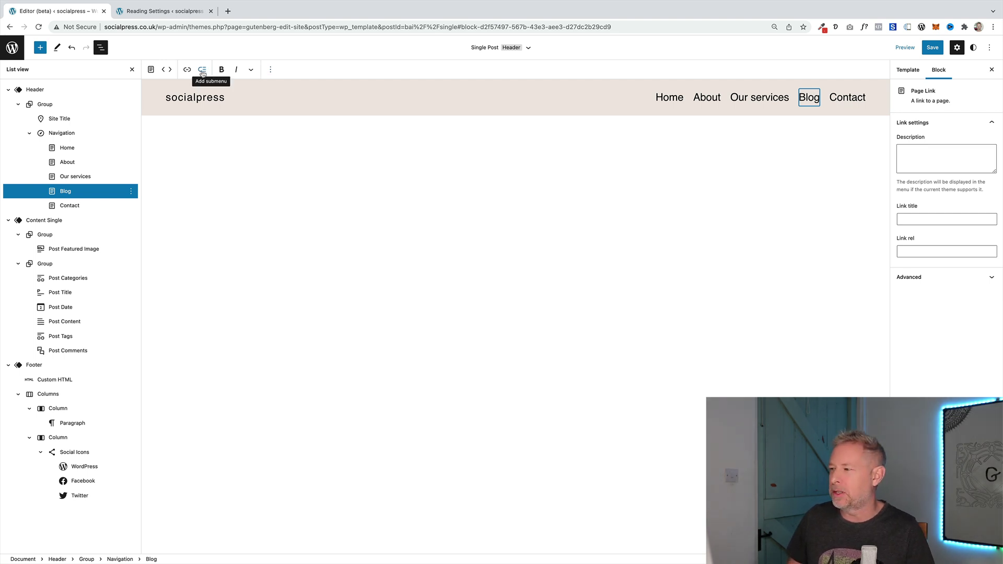
pyautogui.click(202, 74)
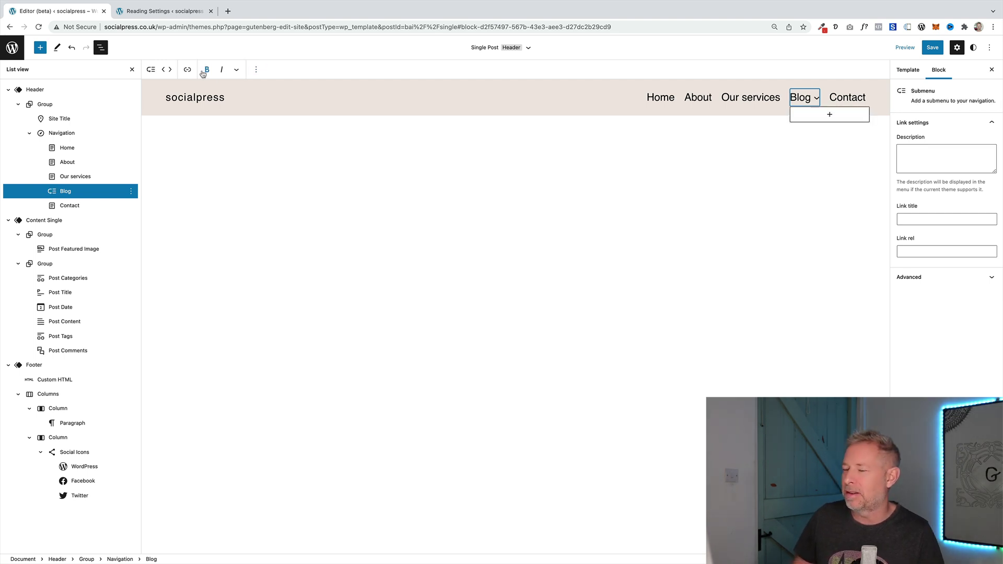
# Add the winter category link, then the summer category link, inside the Blog submenu
pyautogui.click(830, 116)
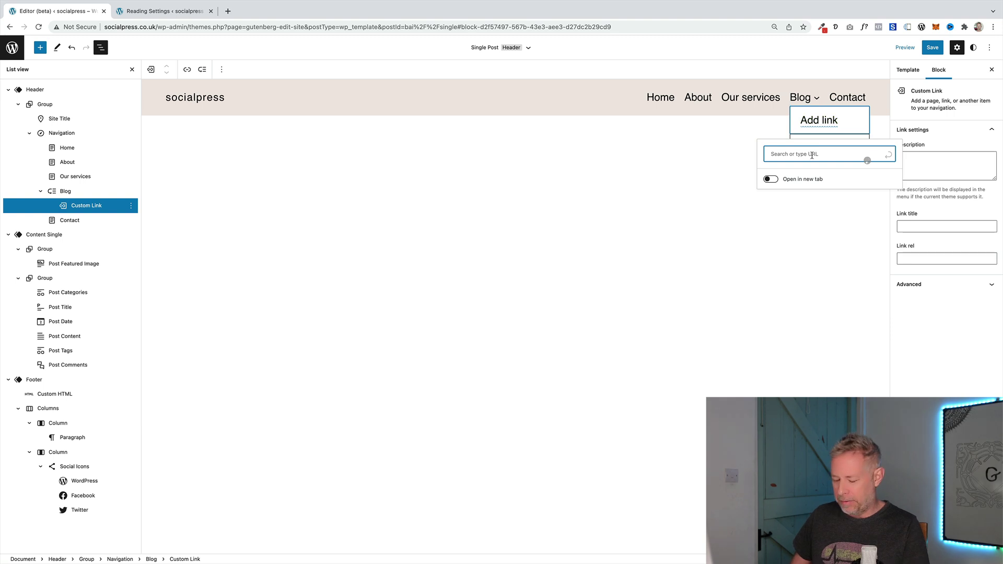
pyautogui.write('winter')
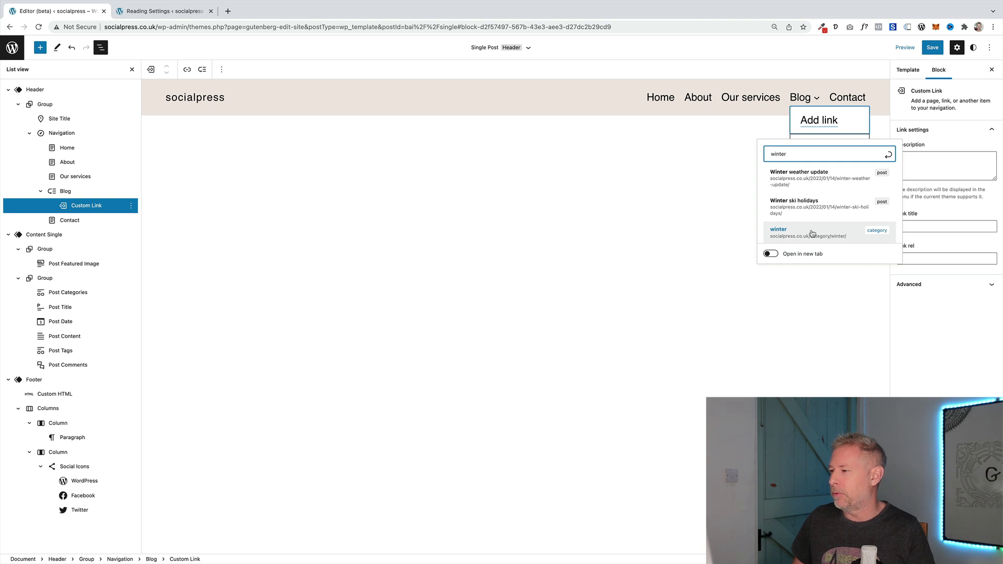
pyautogui.click(813, 234)
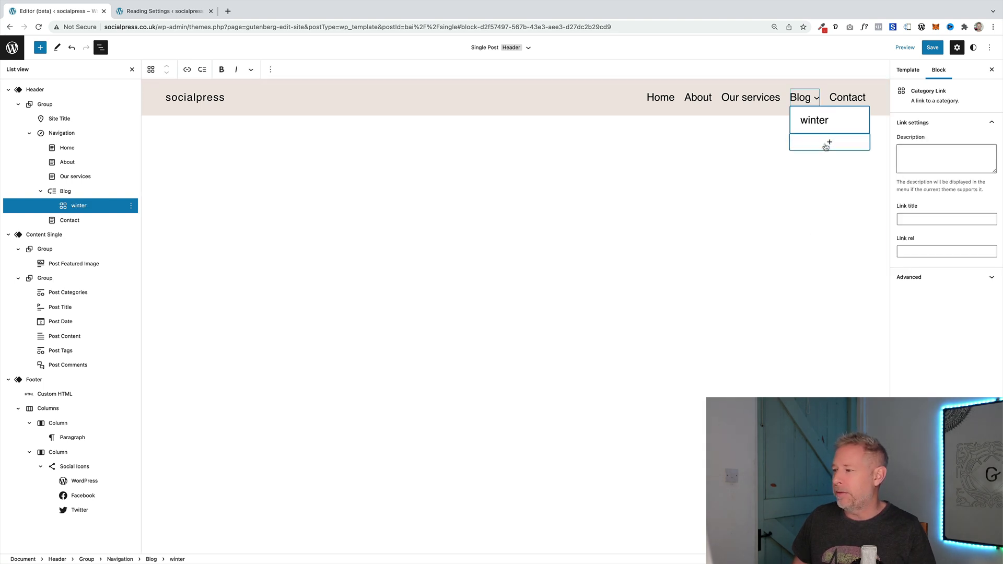
pyautogui.click(829, 143)
pyautogui.write('sy')
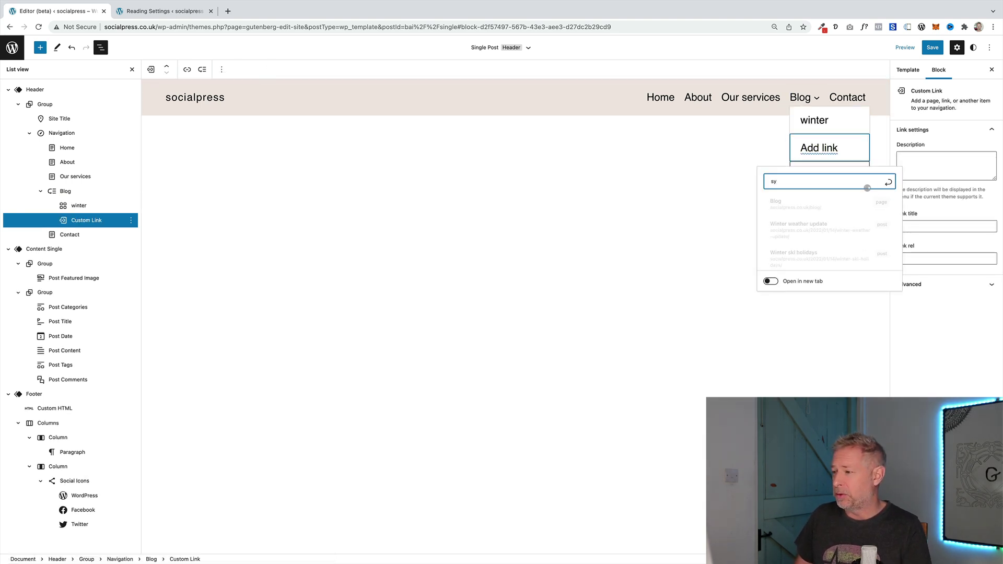
pyautogui.press('BackSpace')
pyautogui.write('ummer')
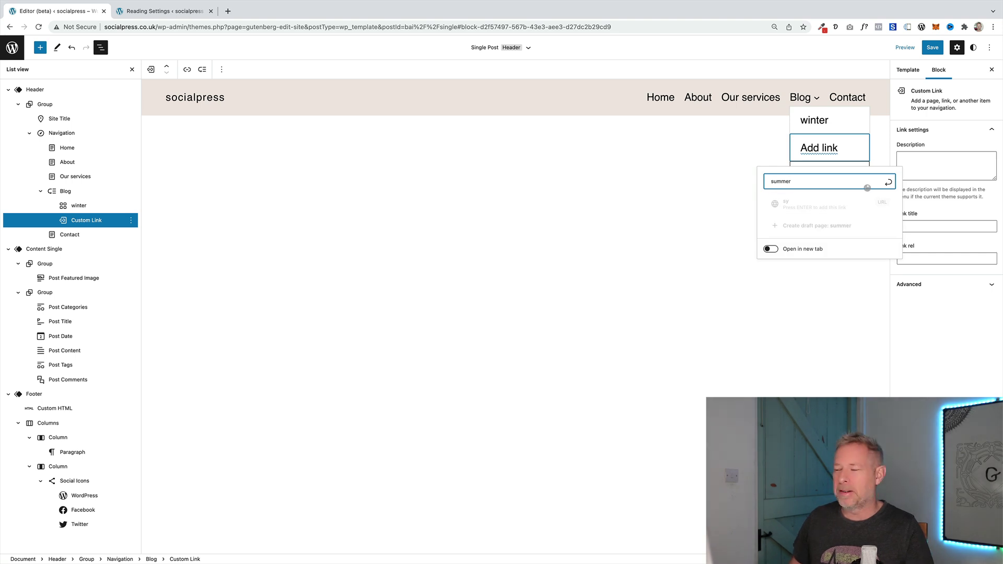
pyautogui.click(807, 258)
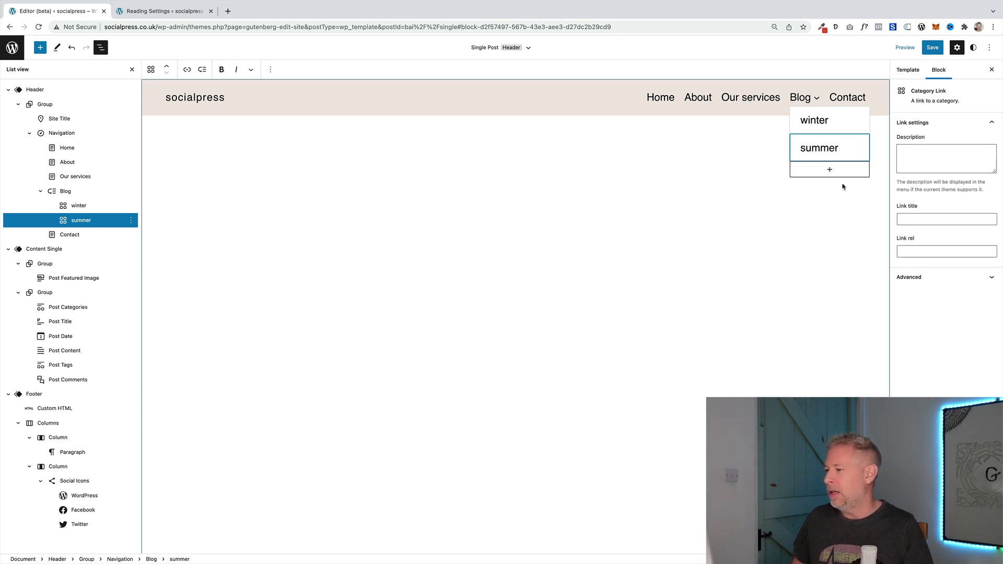
pyautogui.click(801, 122)
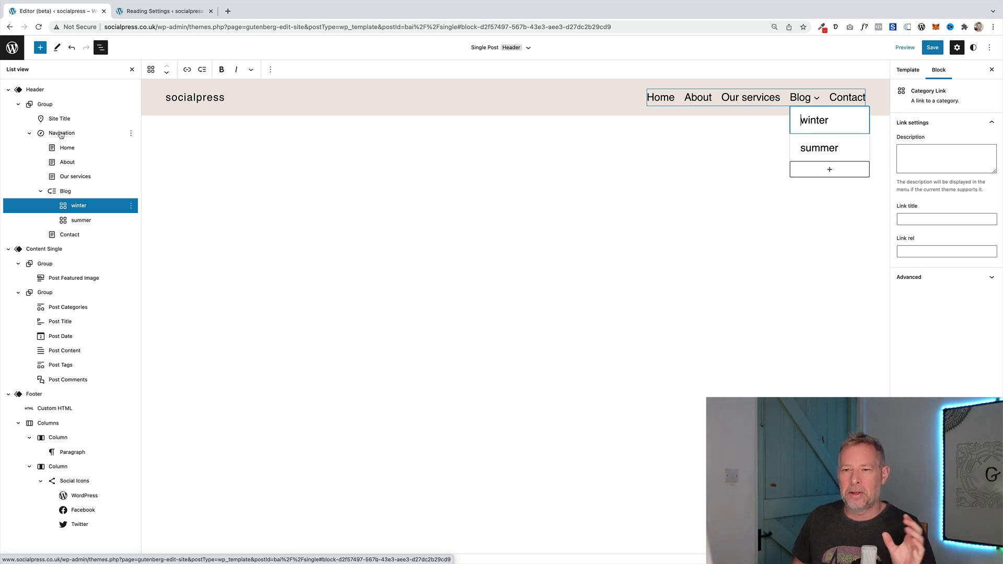
pyautogui.click(61, 134)
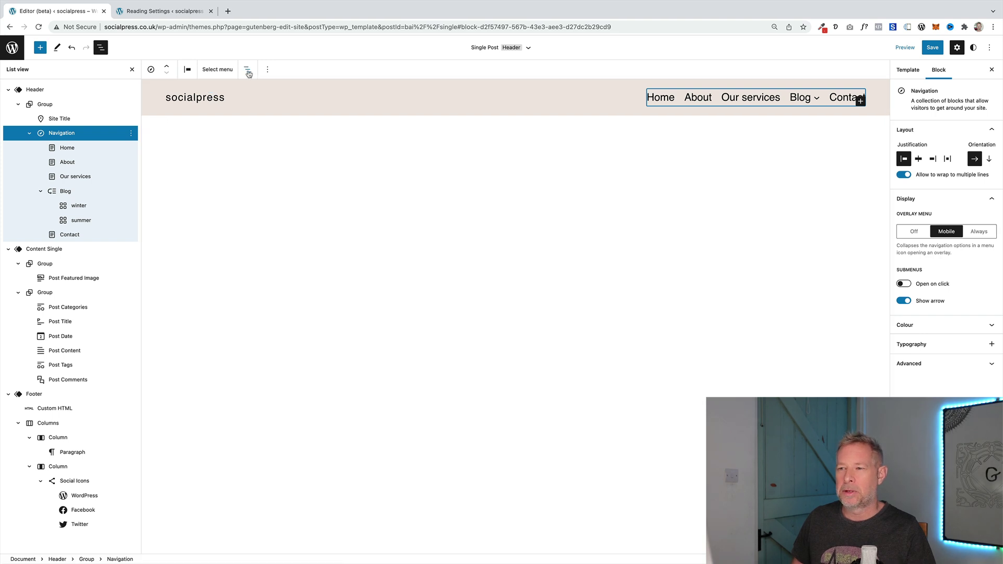
pyautogui.click(249, 71)
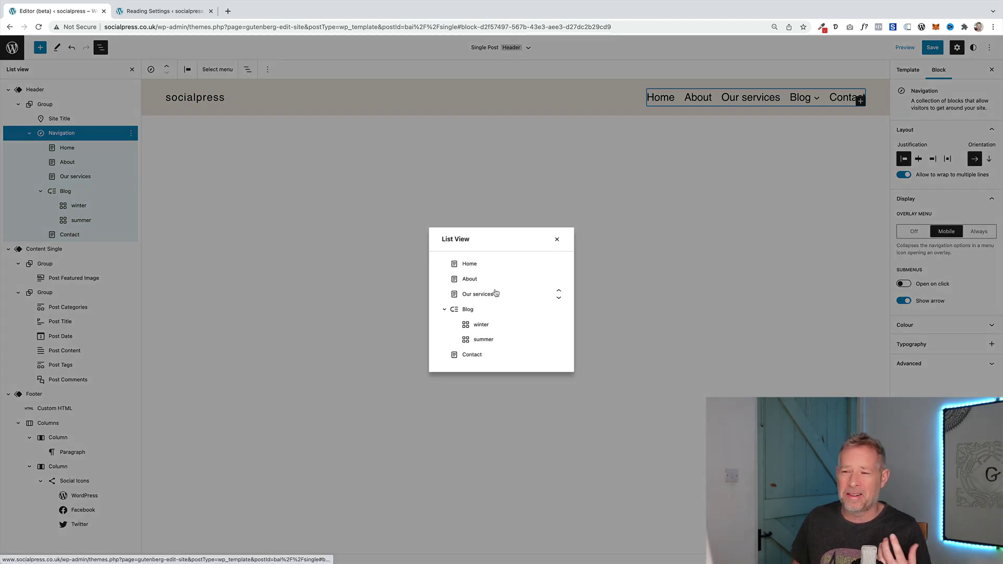
pyautogui.click(555, 241)
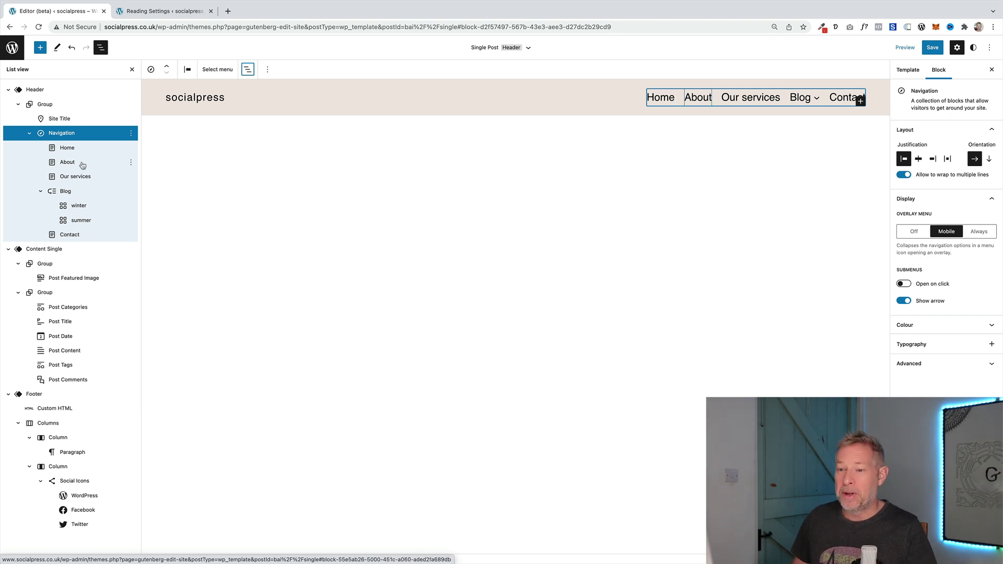
# Remove the winter item from the Blog submenu and reselect the Blog submenu
pyautogui.click(93, 207)
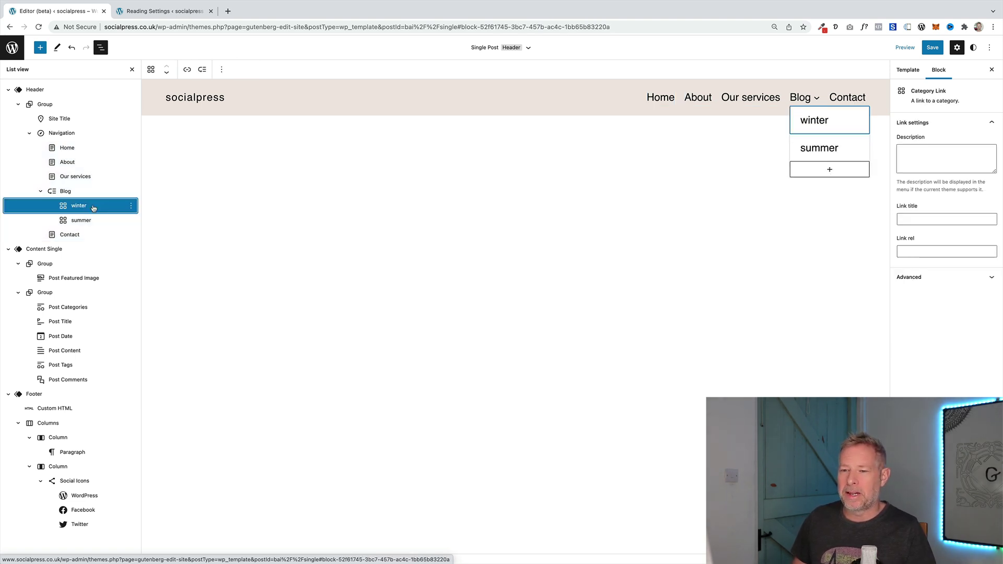
pyautogui.click(128, 205)
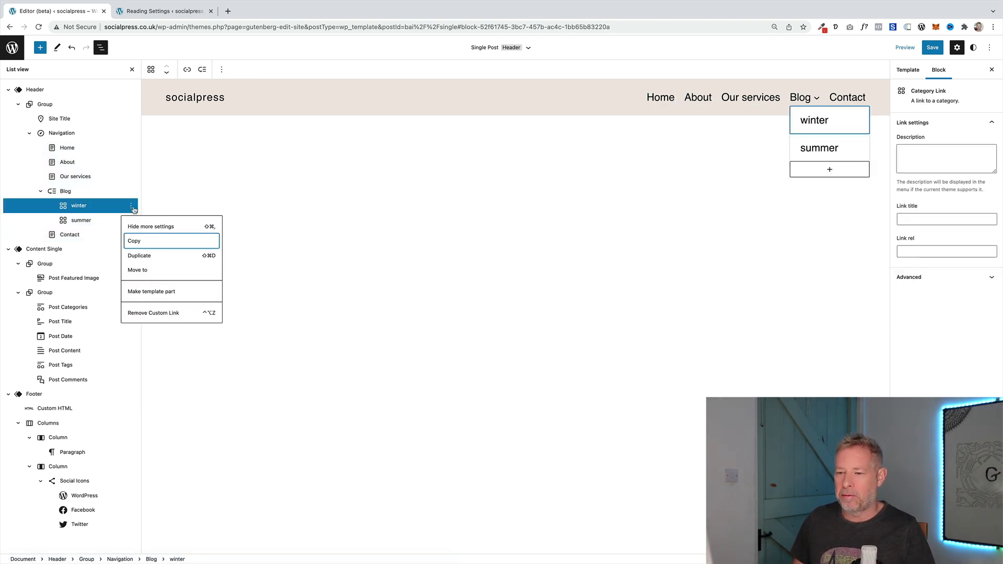
pyautogui.click(167, 314)
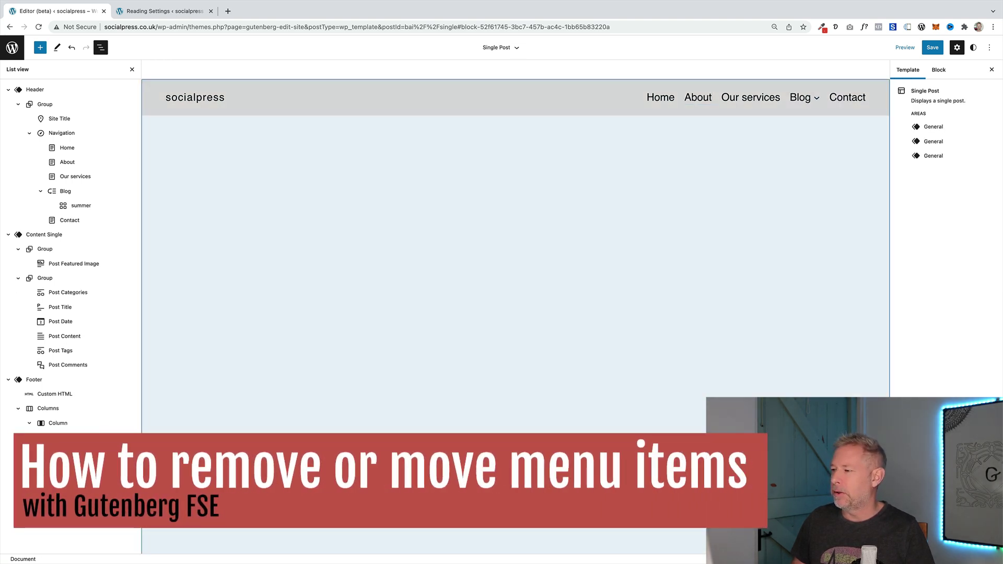
pyautogui.click(809, 104)
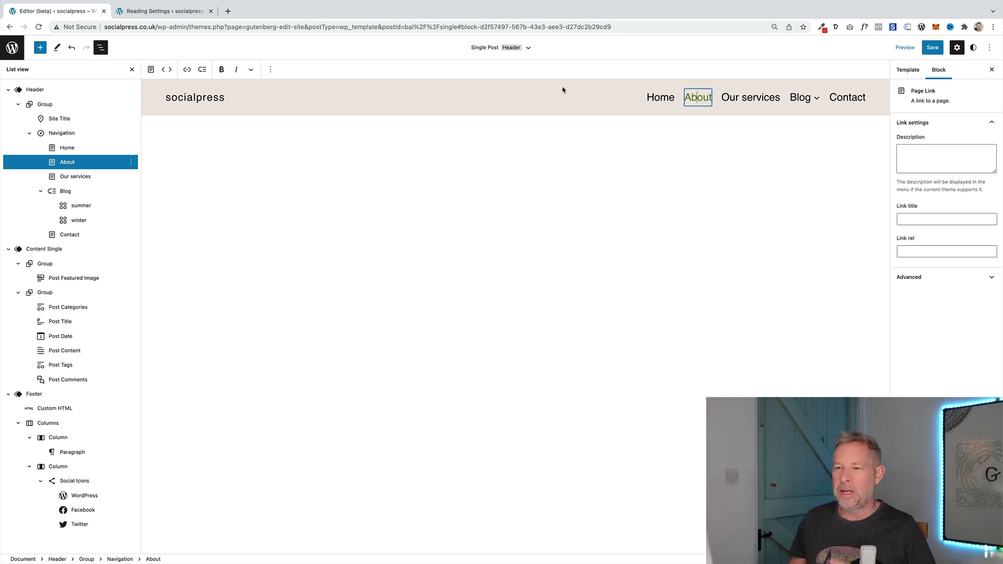
# Move About three places later so it sits last, after Contact
pyautogui.click(172, 70)
pyautogui.click(172, 70)
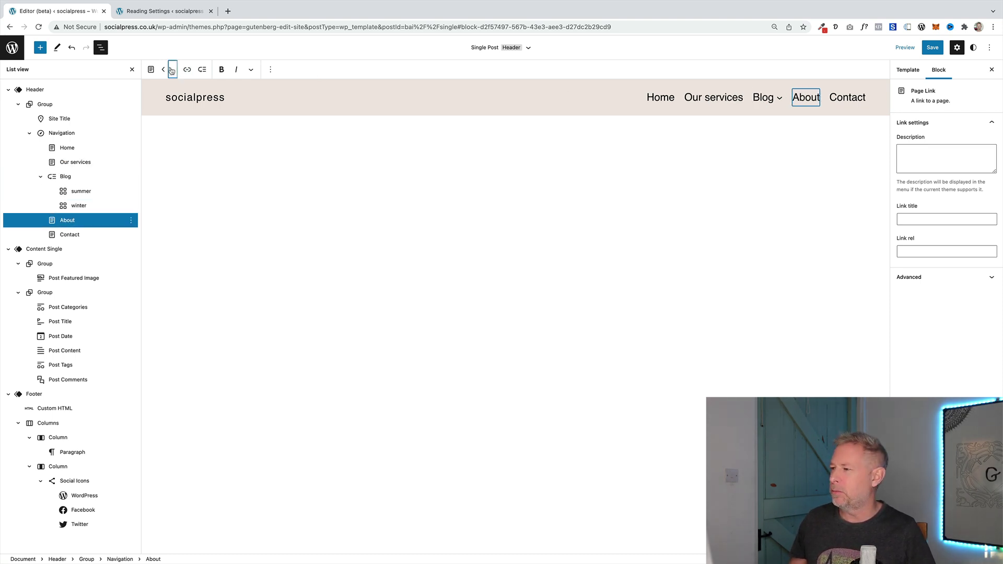
pyautogui.click(171, 70)
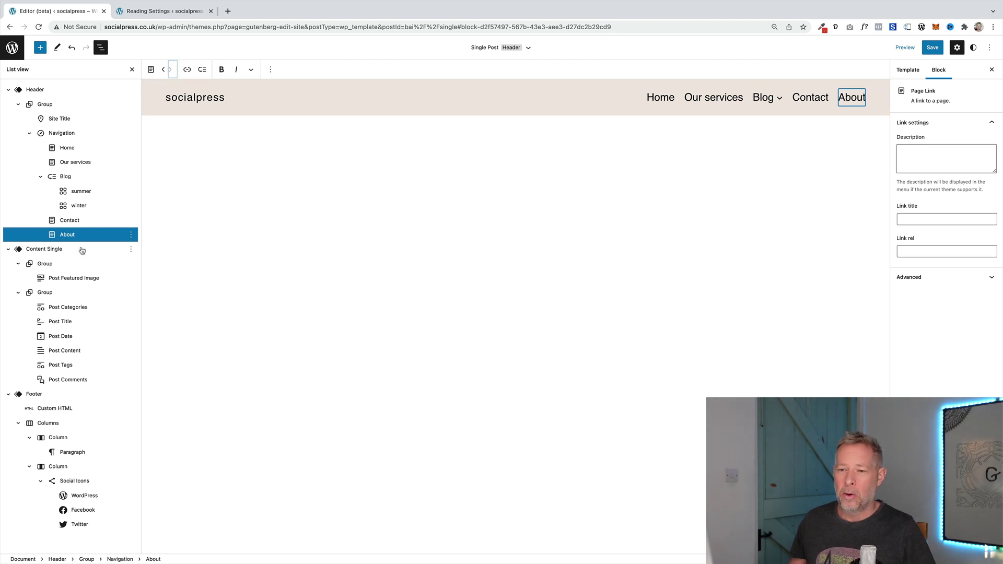
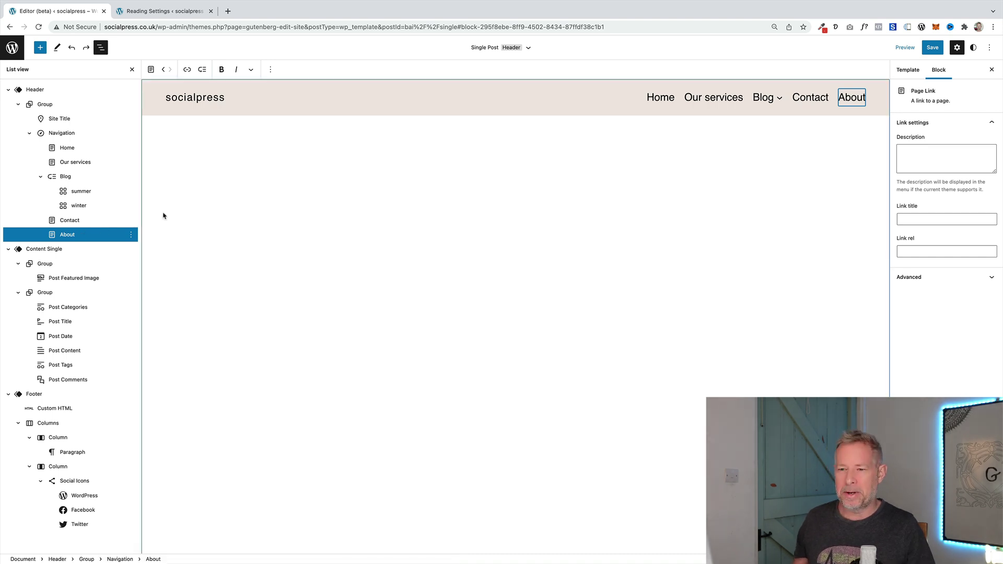
# Insert a new link item after About in the header navigation
pyautogui.press('Return')
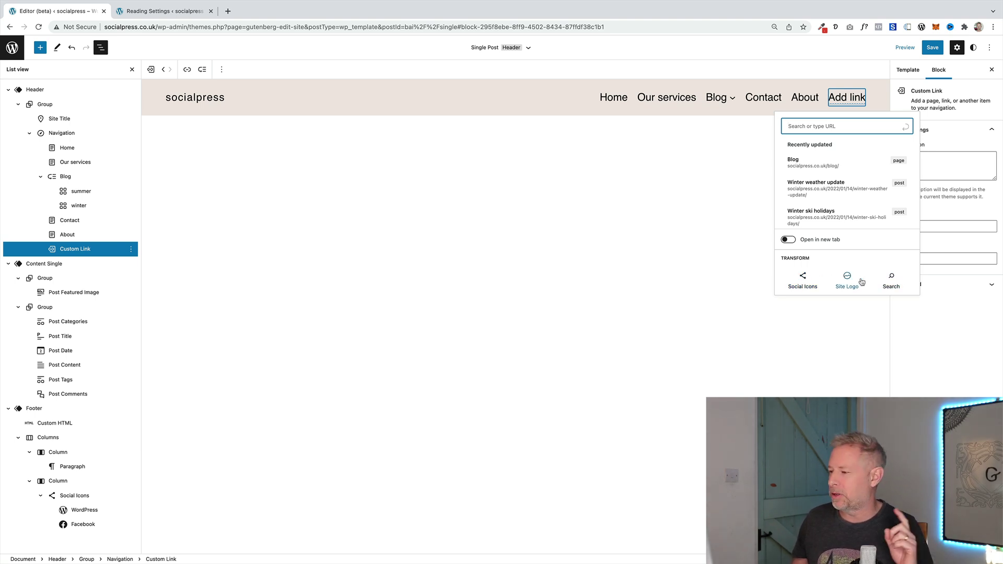
# Convert the new empty link into a Search block via Transform
pyautogui.click(891, 278)
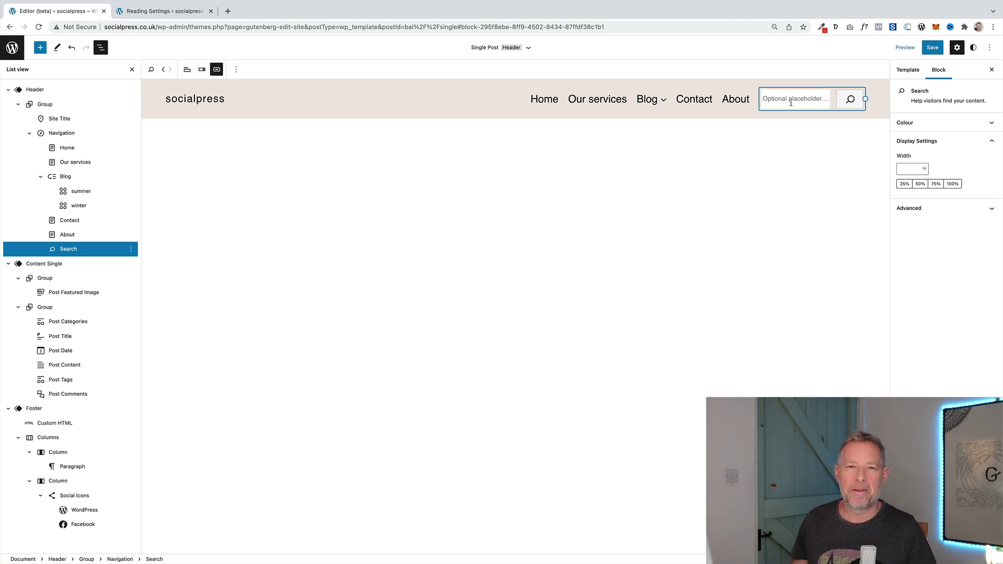
# Enter 'Search my sit' as the search placeholder and toggle the label on and off
pyautogui.click(792, 103)
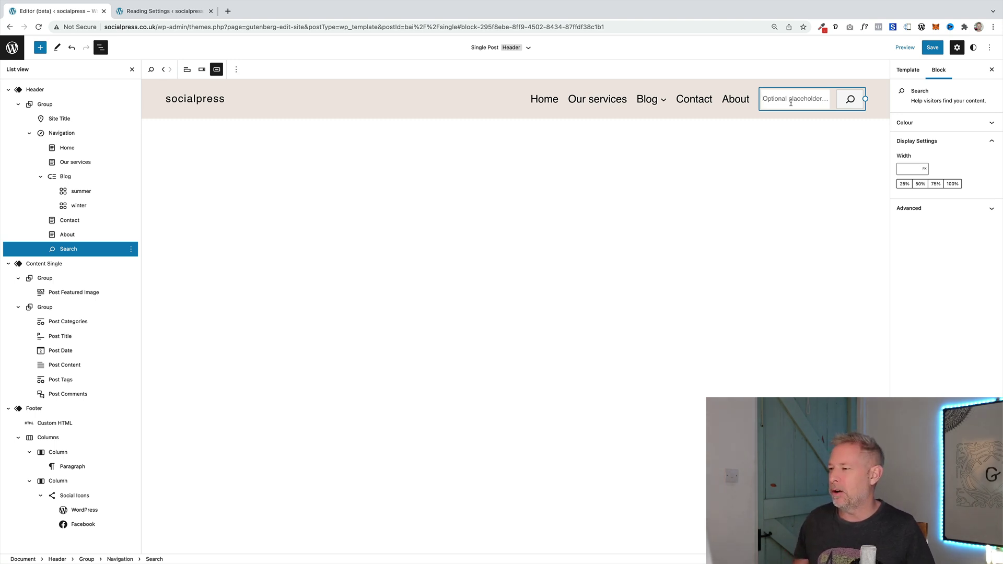
pyautogui.write('S')
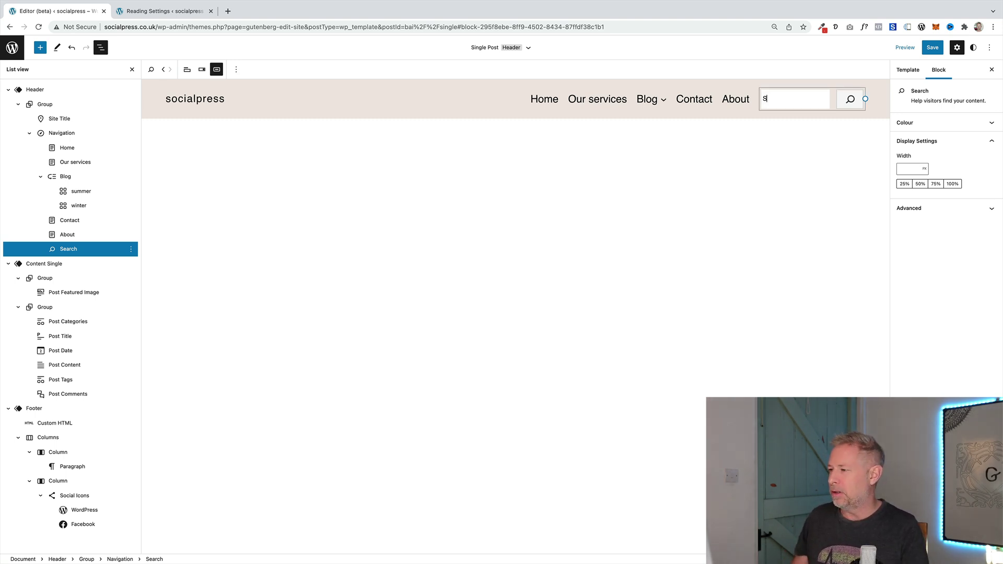
pyautogui.write('earch my site')
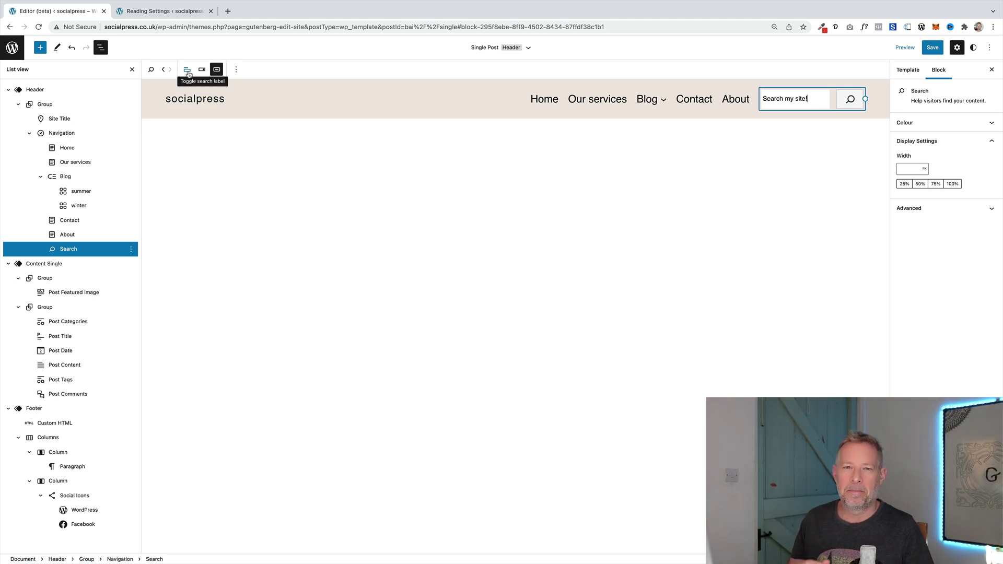
pyautogui.click(188, 73)
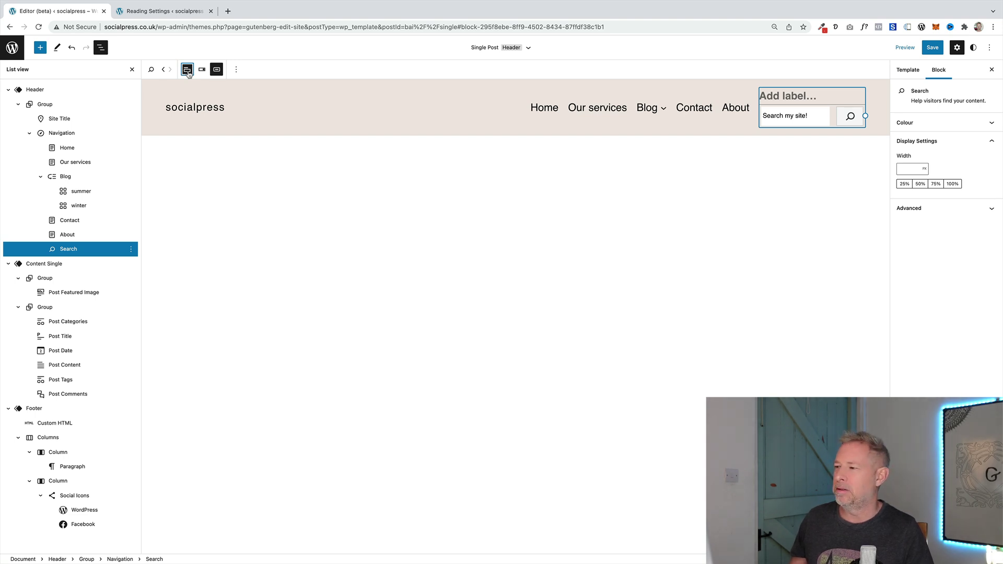
pyautogui.click(188, 71)
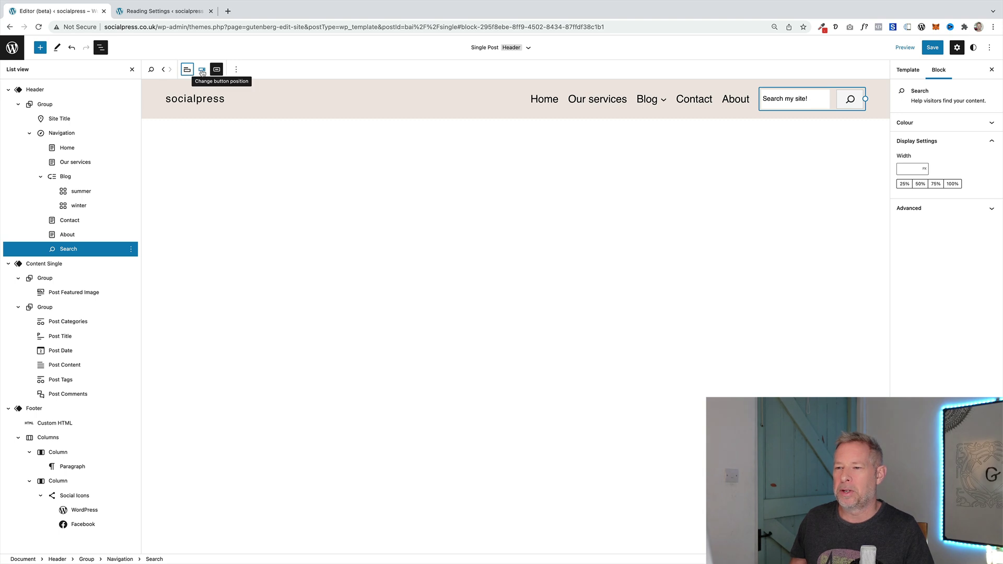
# Try no button, button inside, and a text button, then delete the Search block
pyautogui.click(202, 71)
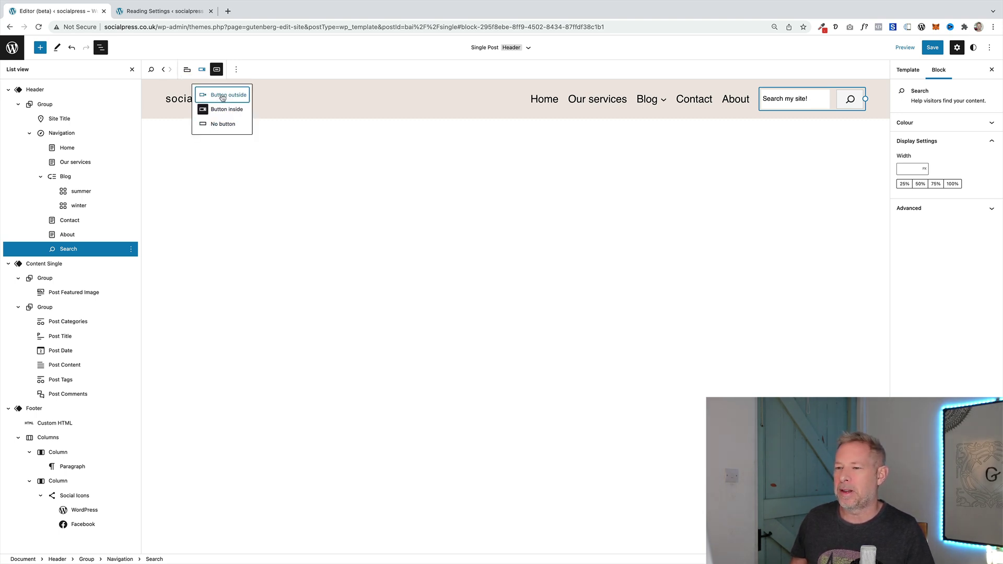
pyautogui.click(223, 125)
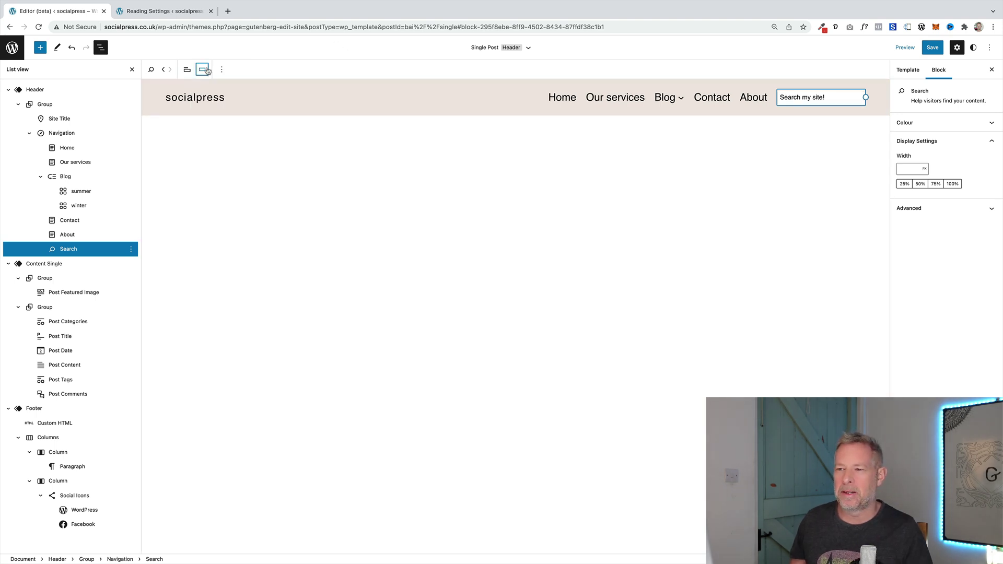
pyautogui.click(202, 70)
pyautogui.click(223, 109)
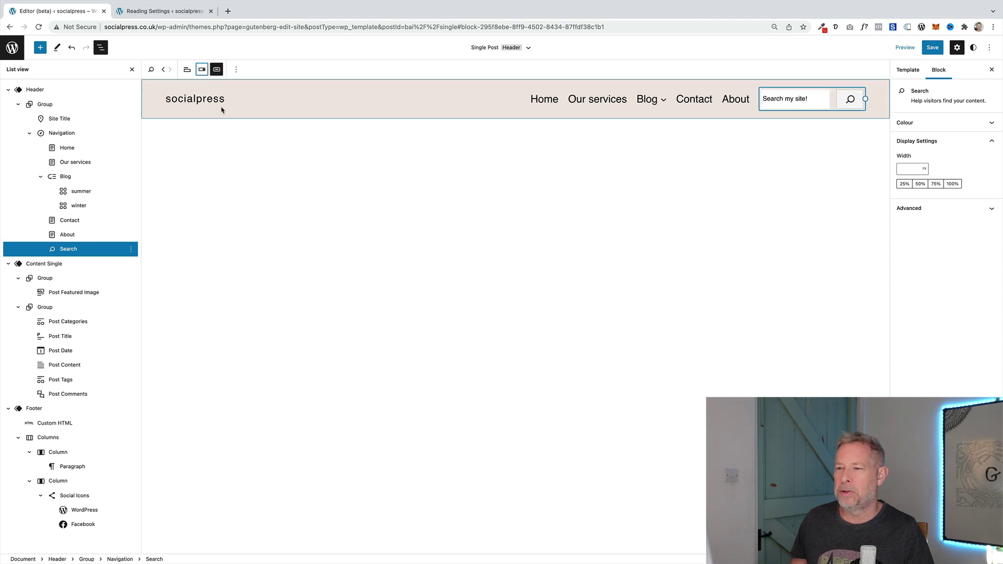
pyautogui.click(216, 70)
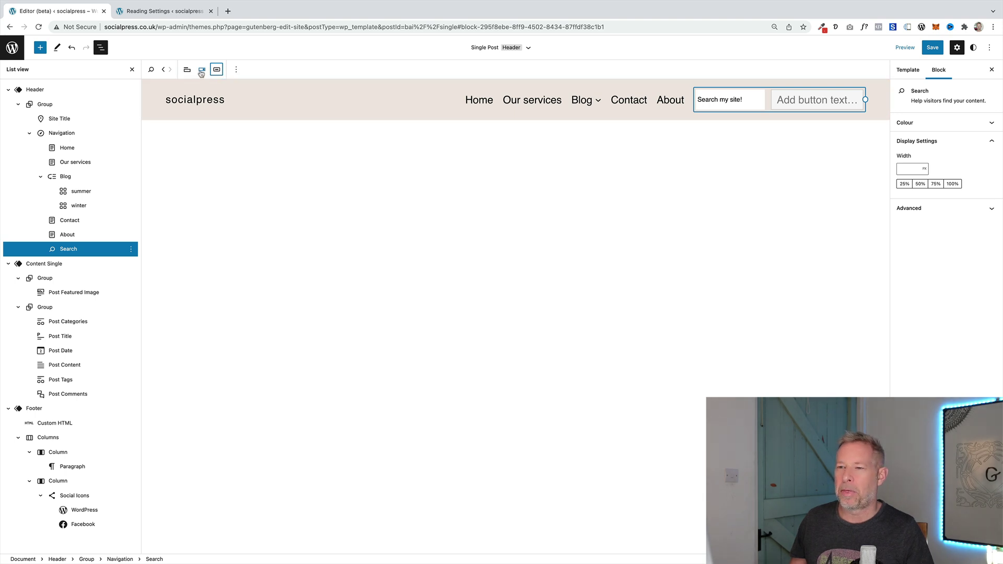
pyautogui.press('Delete')
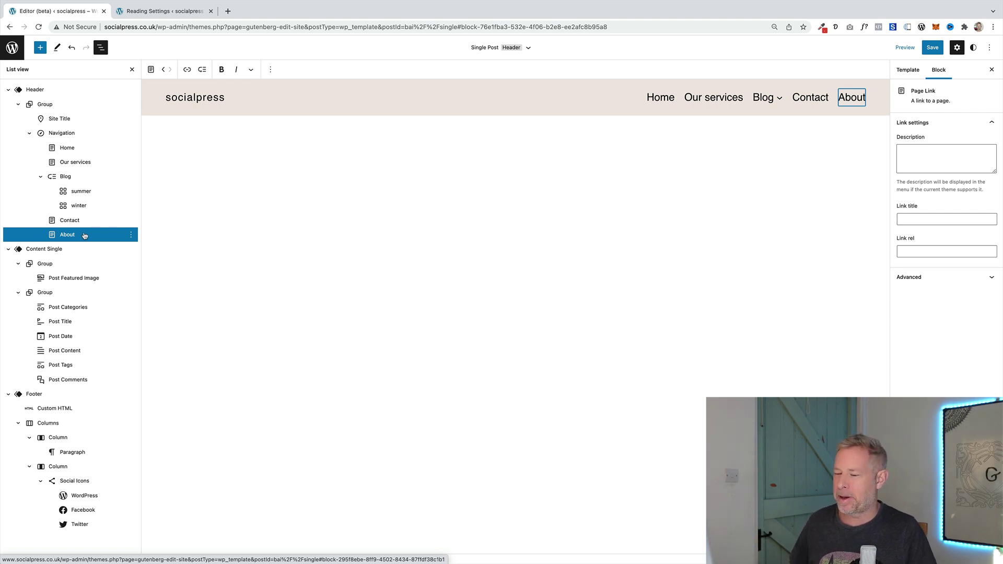
# Add a new link after About and transform it into a Social Icons block
pyautogui.press('Return')
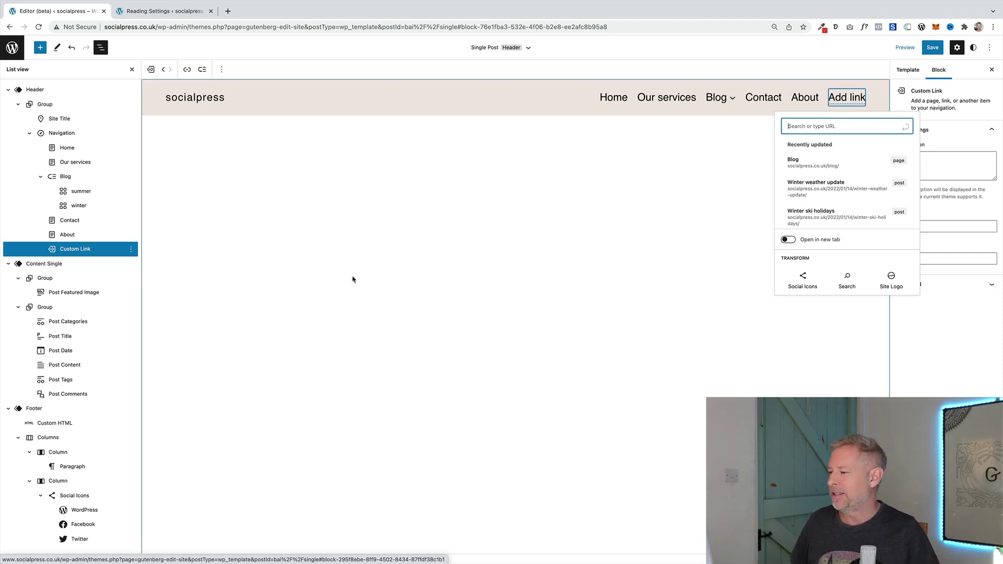
pyautogui.click(802, 277)
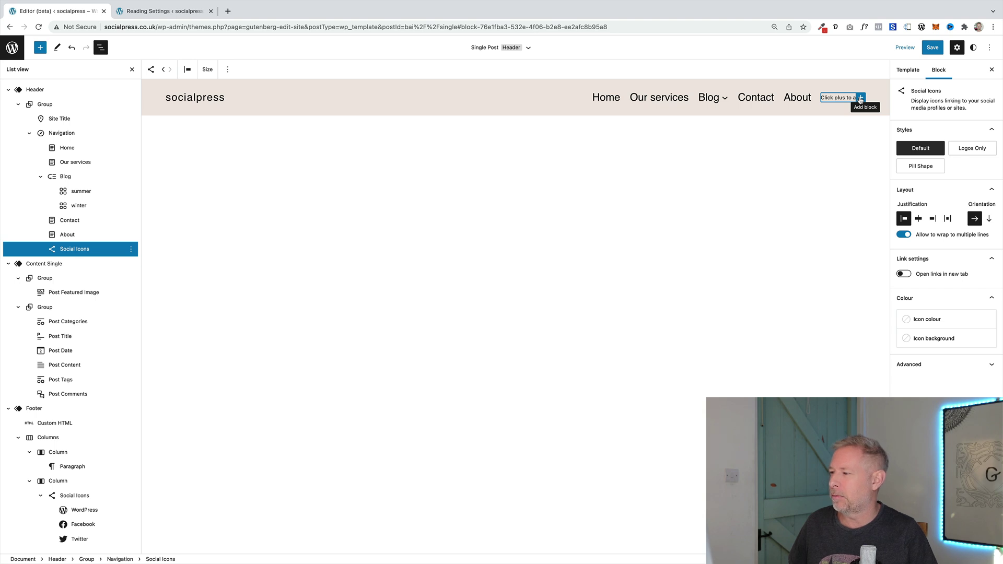
# Add a Twitter icon with its profile URL, then select the Social Icons group
pyautogui.click(860, 99)
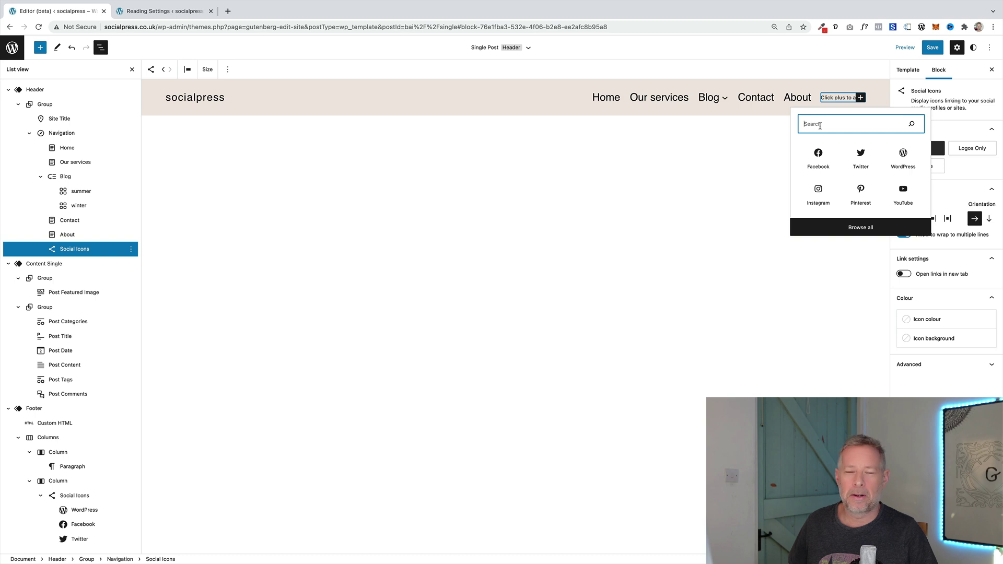
pyautogui.click(860, 156)
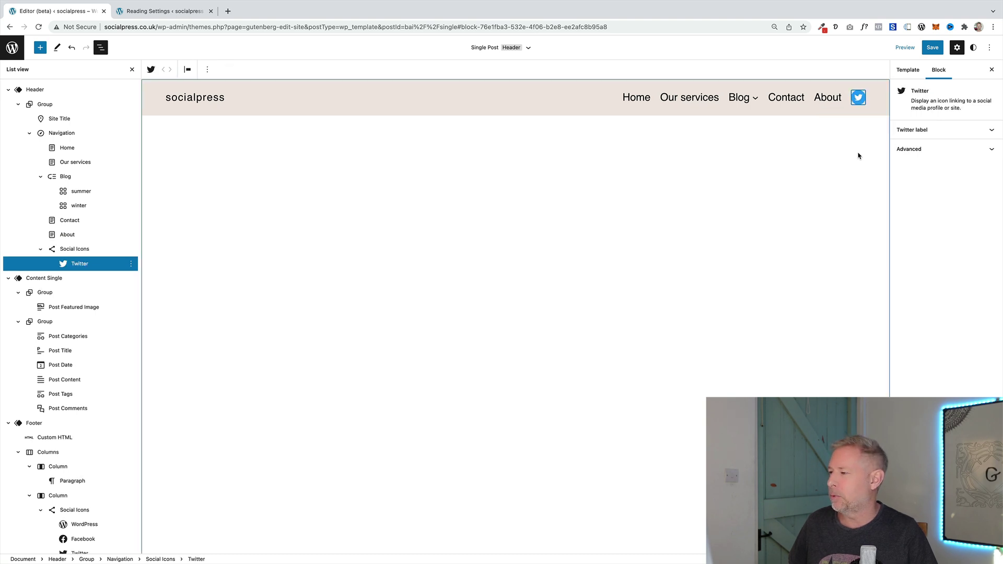
pyautogui.click(858, 100)
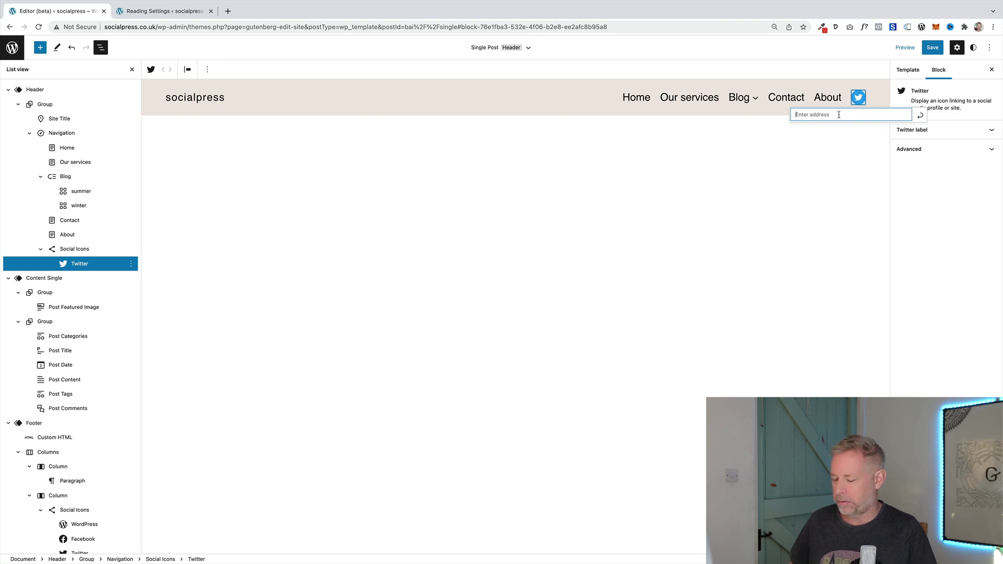
pyautogui.write('https://tw')
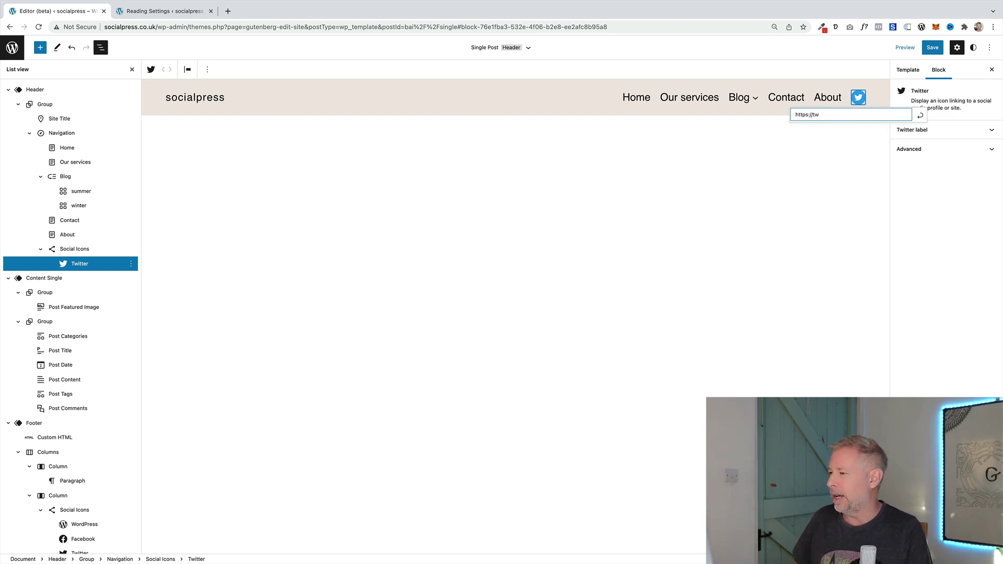
pyautogui.write('itter.com/')
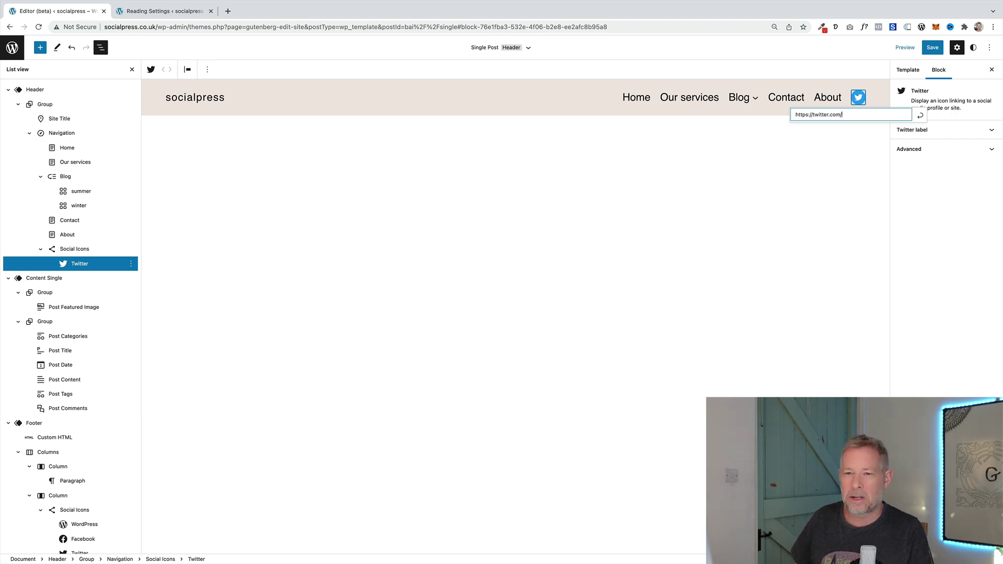
pyautogui.write('pootlp')
pyautogui.press('BackSpace')
pyautogui.press('BackSpace')
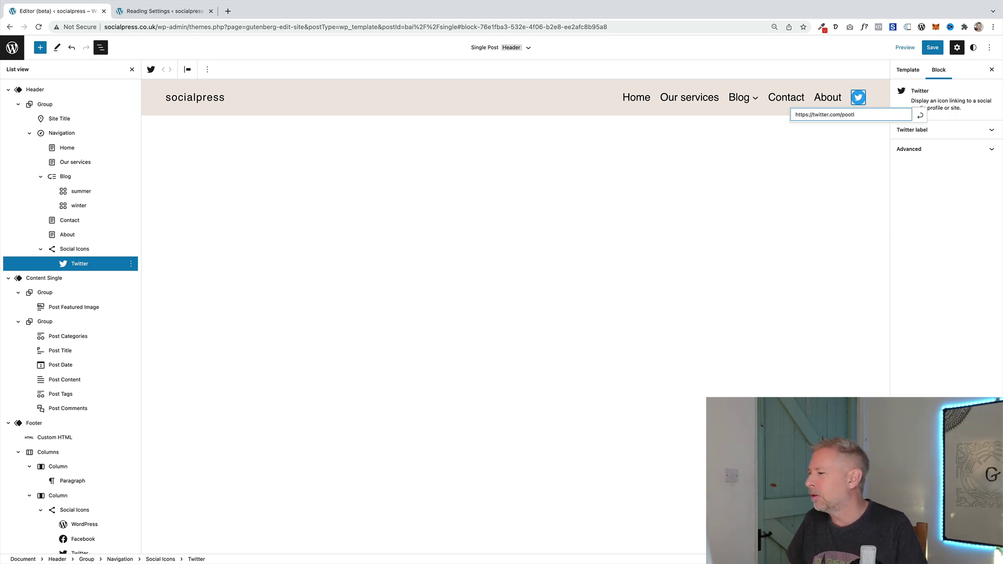
pyautogui.write('lepress')
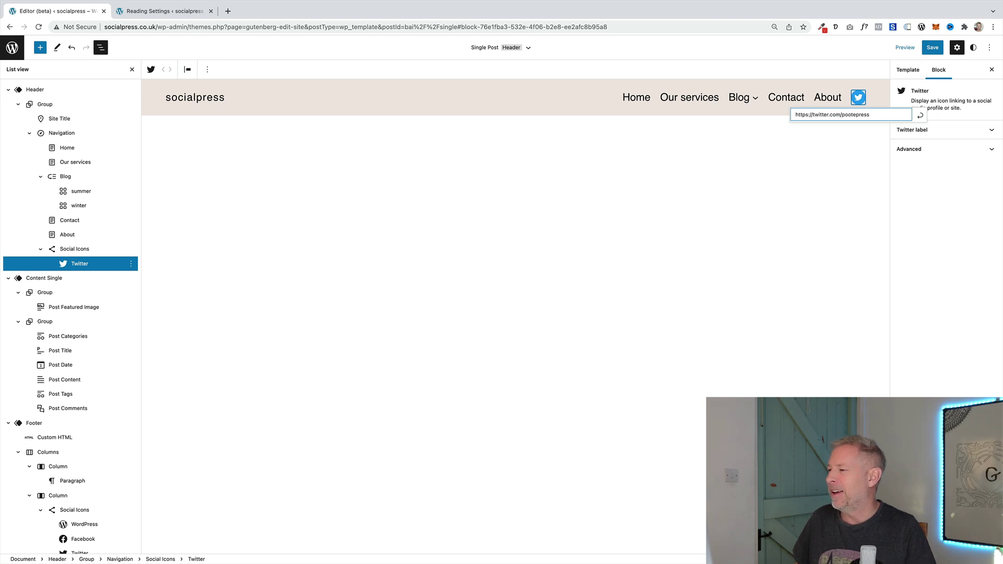
pyautogui.press('Return')
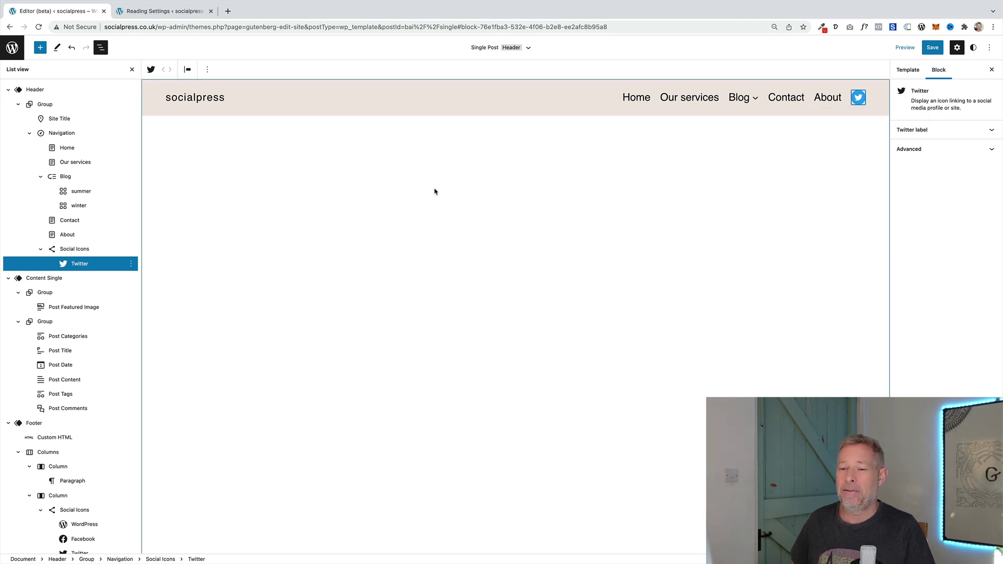
pyautogui.click(86, 249)
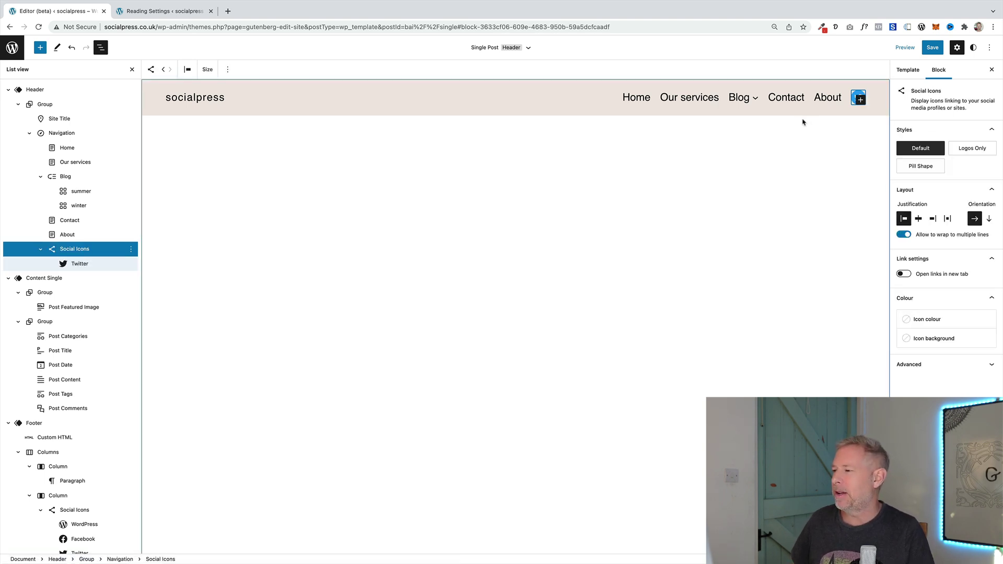
# Add a Facebook icon beside Twitter and insert a new empty link after About
pyautogui.click(861, 101)
pyautogui.click(820, 157)
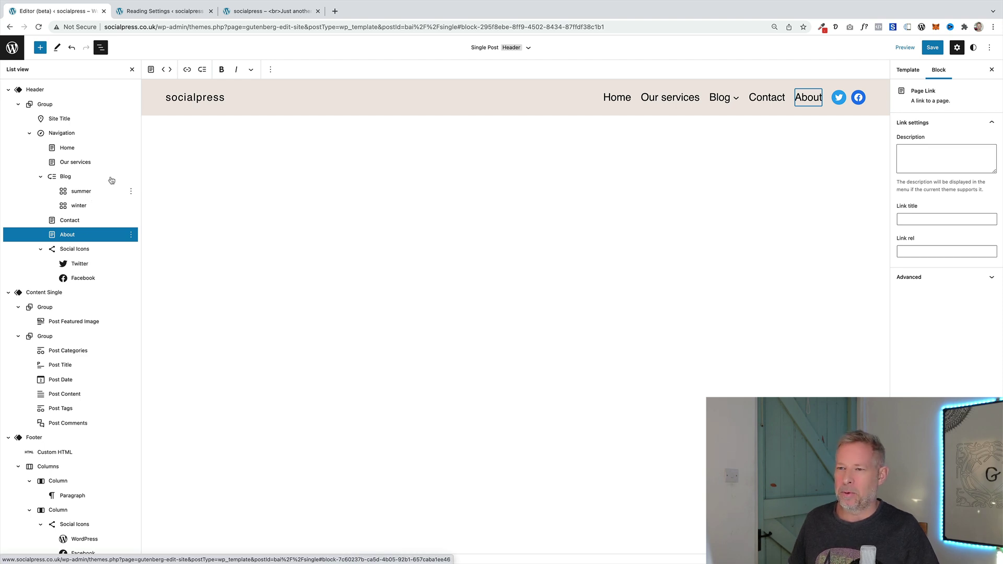
pyautogui.press('Return')
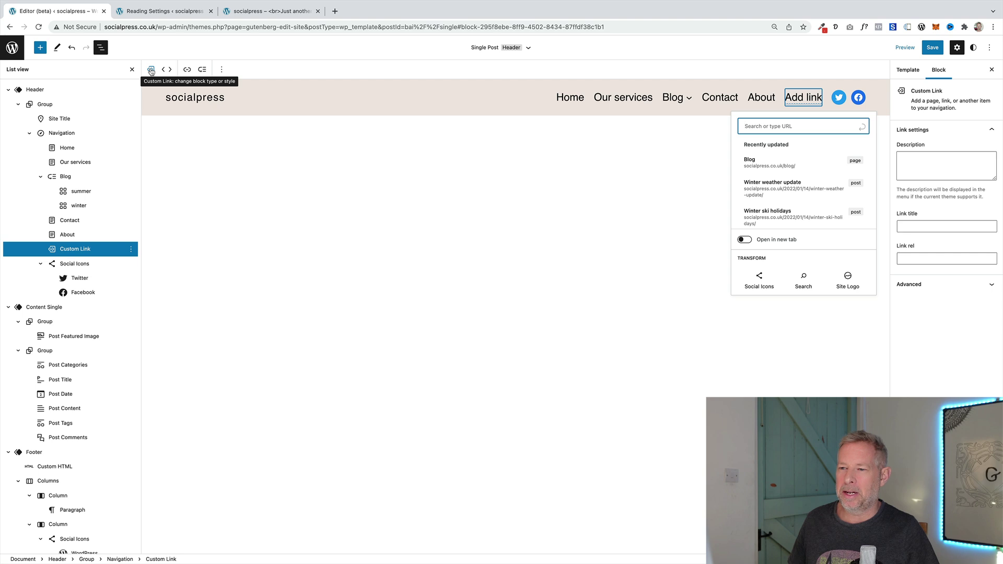
# Transform the new link into a Spacer, drag it wider, then set its width to 45
pyautogui.click(151, 70)
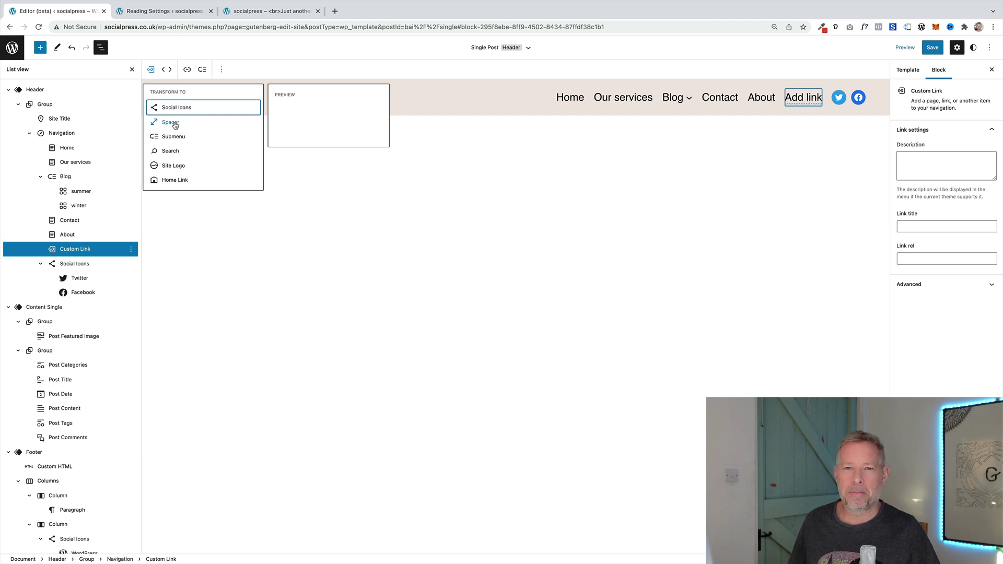
pyautogui.click(171, 122)
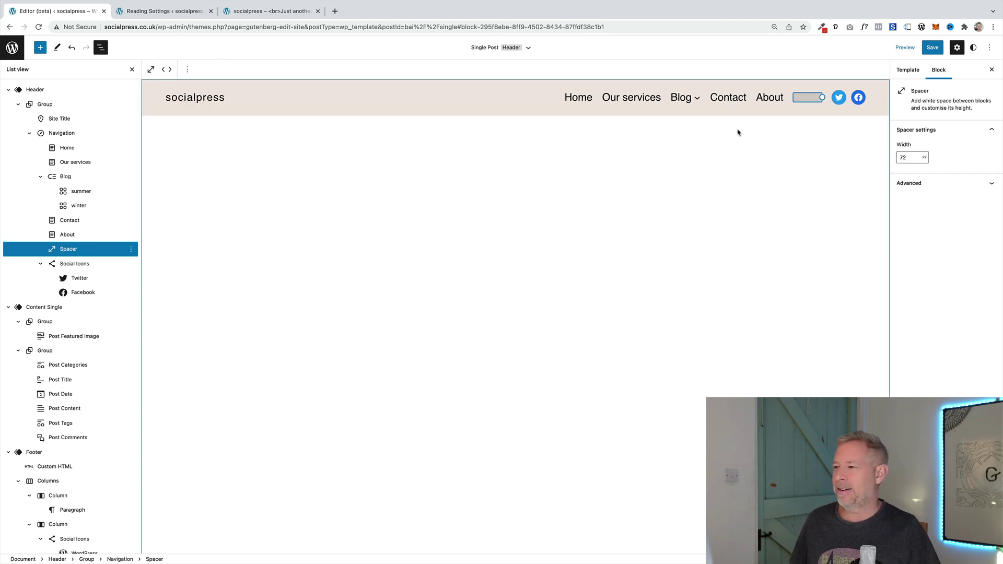
pyautogui.moveTo(822, 97); pyautogui.dragTo(933, 133)
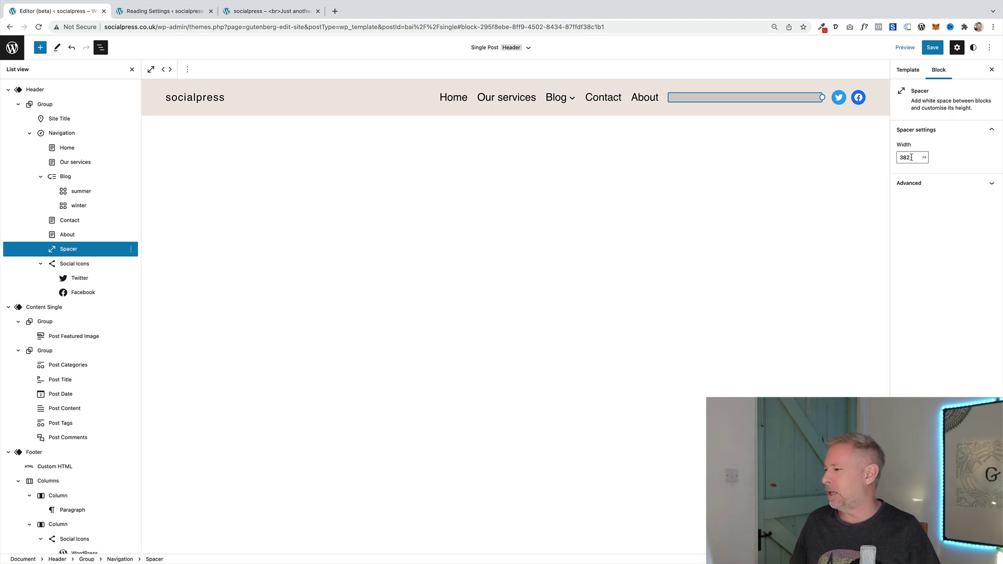
pyautogui.doubleClick(911, 157)
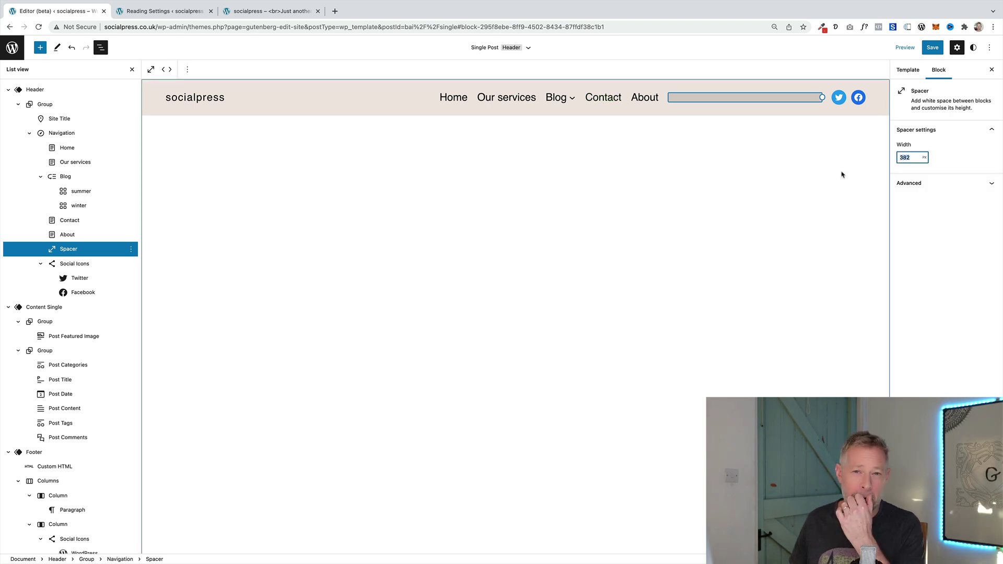
pyautogui.write('4')
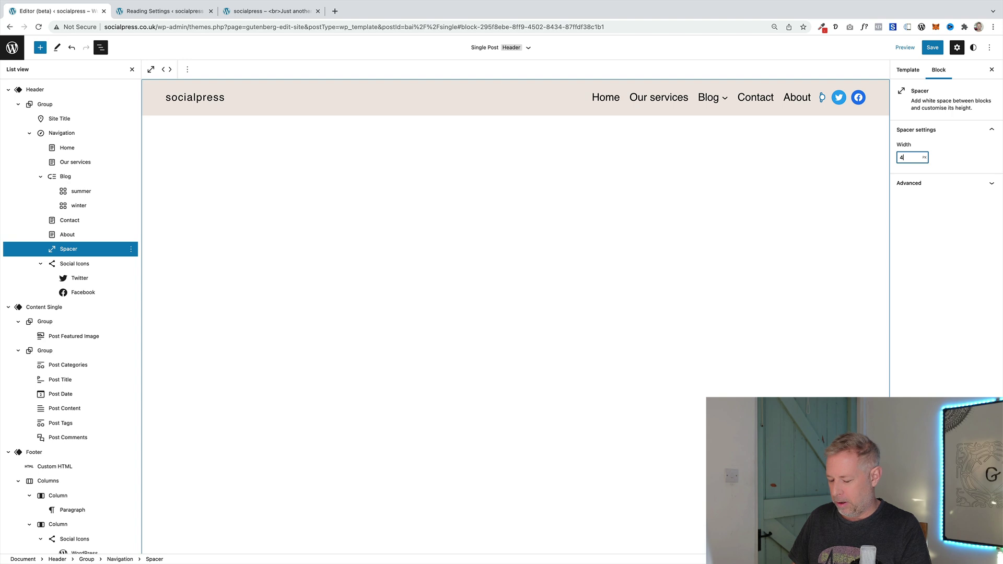
pyautogui.write('5400')
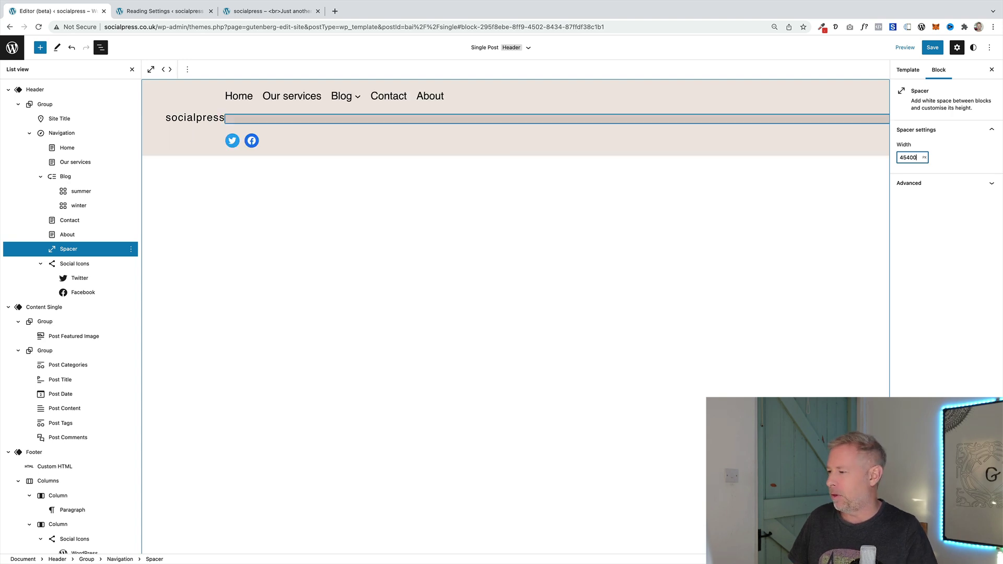
pyautogui.press('BackSpace')
pyautogui.press('BackSpace')
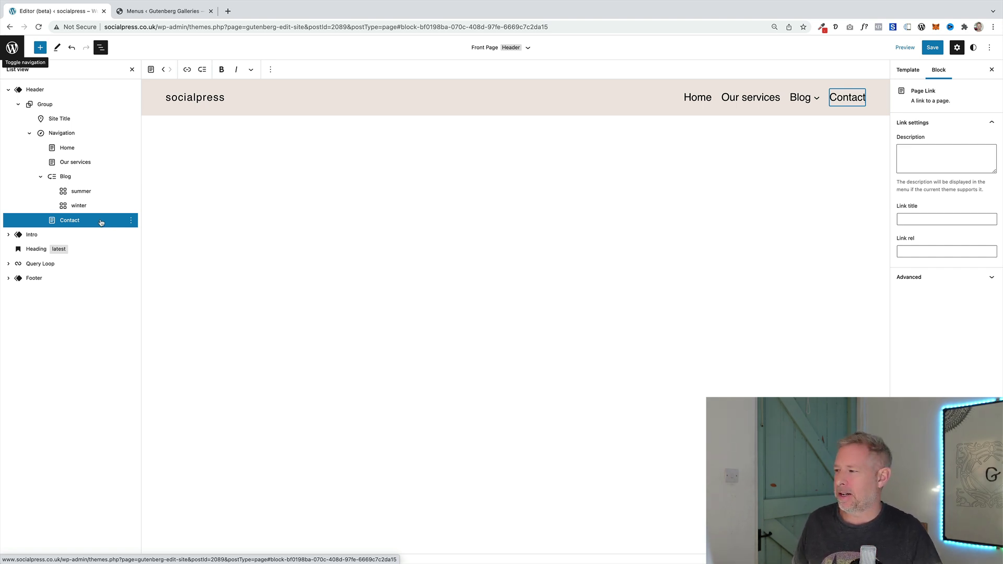
# Add a new link after Contact using 'custom' as its address
pyautogui.press('super+alt+y')
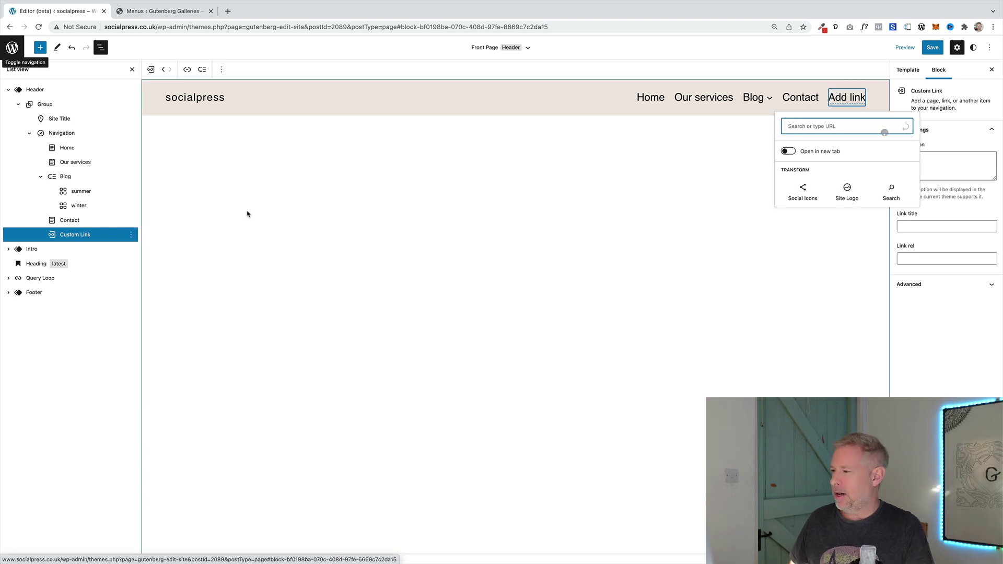
pyautogui.write('custom')
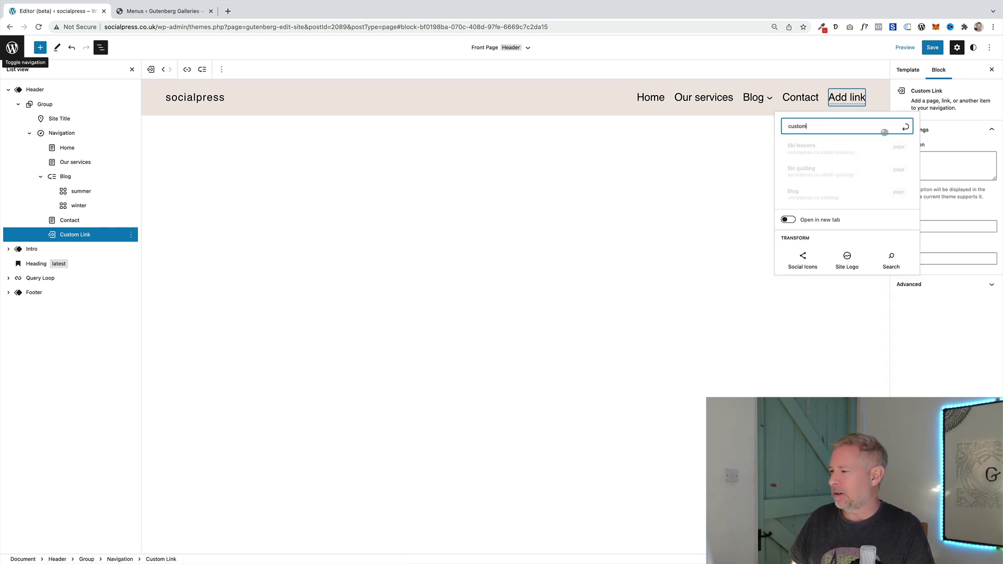
pyautogui.scroll(-2, 842, 167)
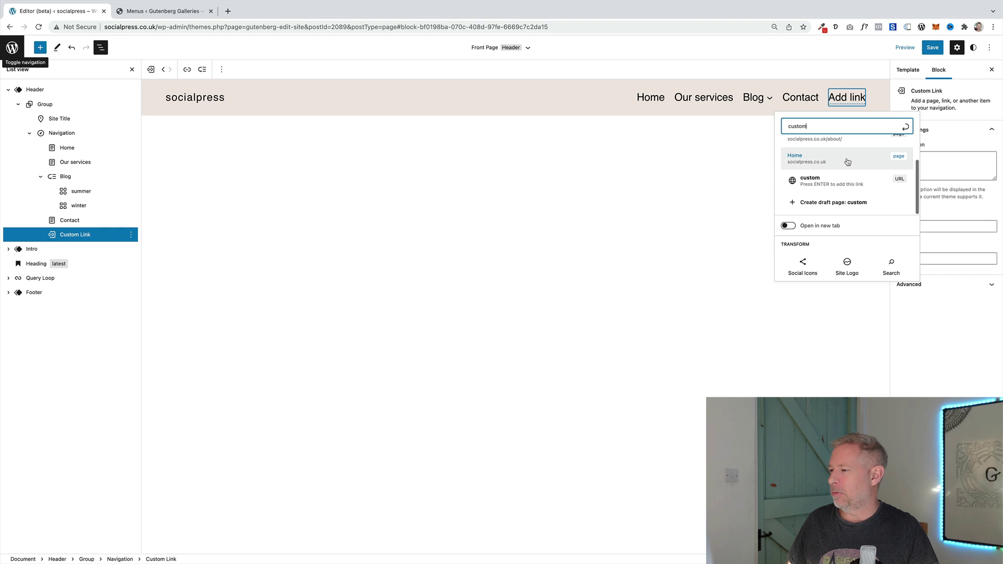
pyautogui.click(824, 183)
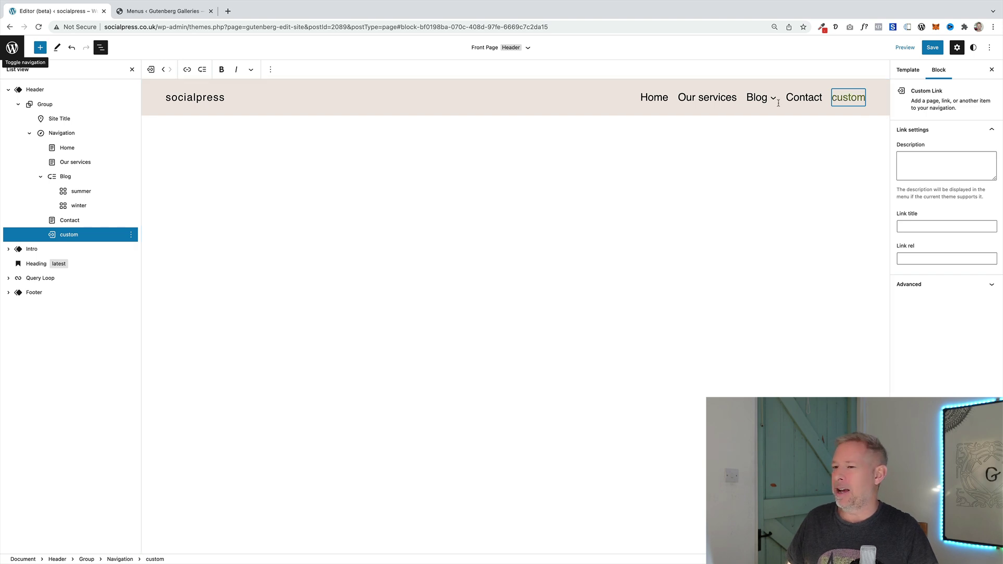
# Edit the custom link's text and set its URL to a mailto: e-mail address
pyautogui.click(187, 70)
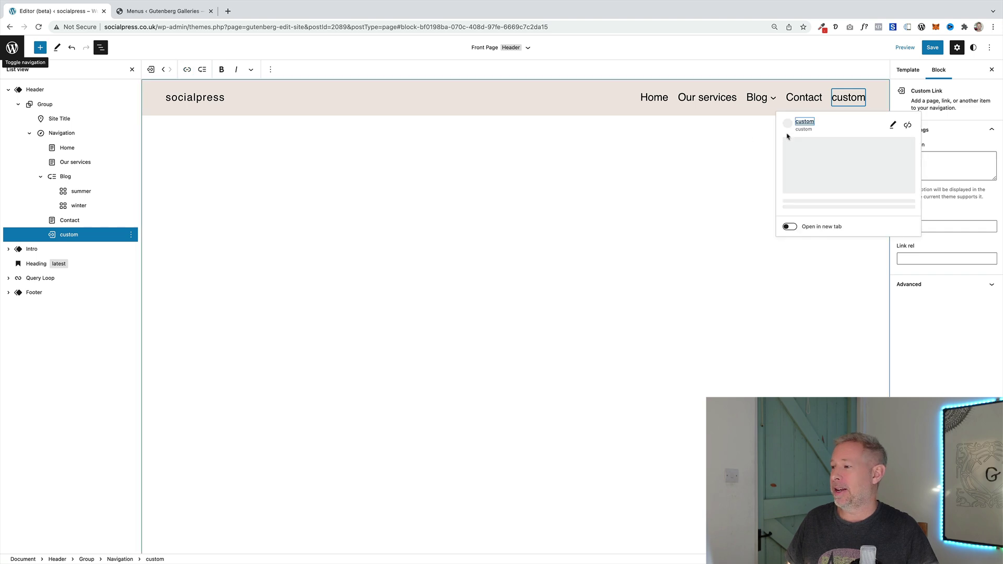
pyautogui.click(894, 126)
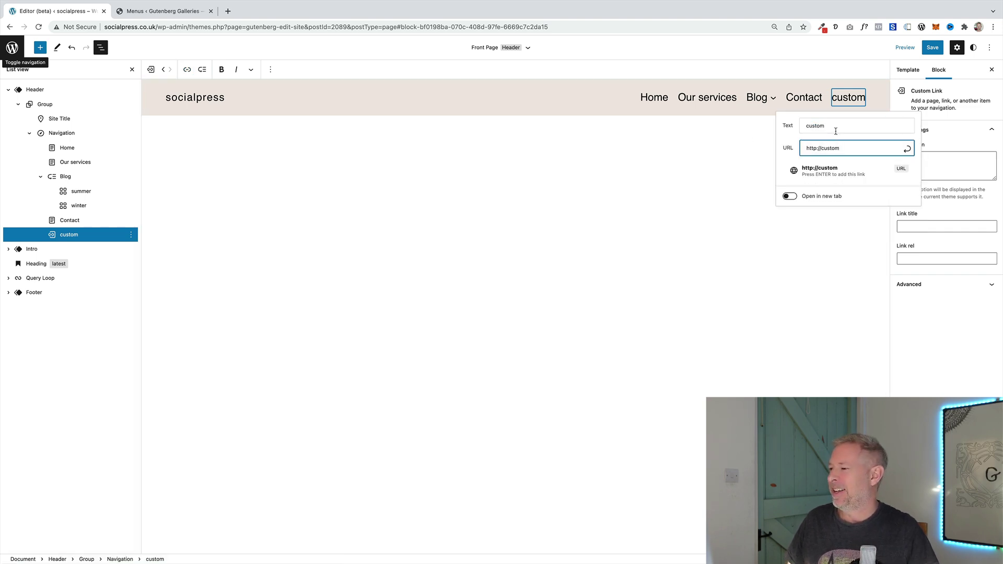
pyautogui.moveTo(836, 131); pyautogui.dragTo(815, 127)
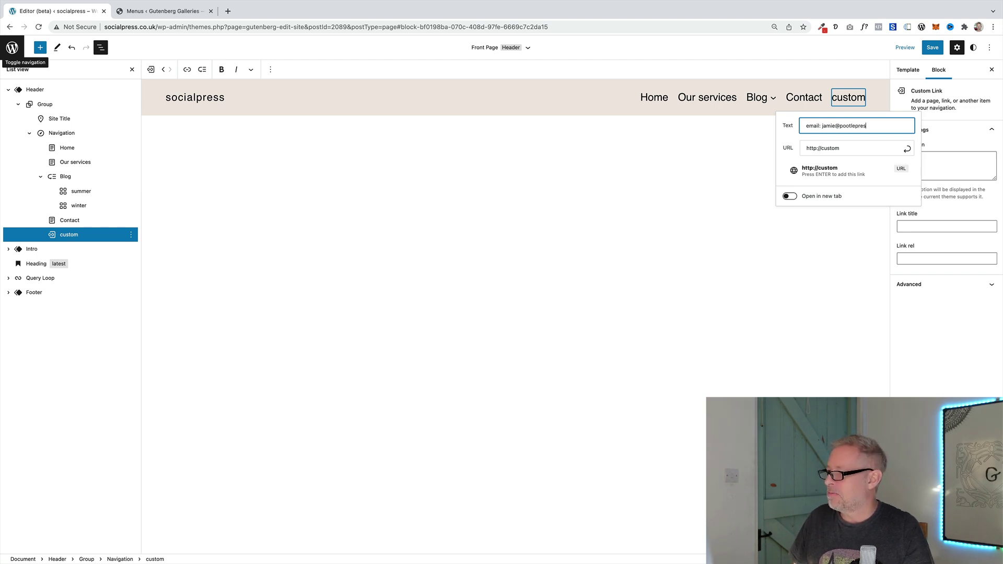
pyautogui.moveTo(838, 146); pyautogui.dragTo(788, 150)
pyautogui.write('mailto')
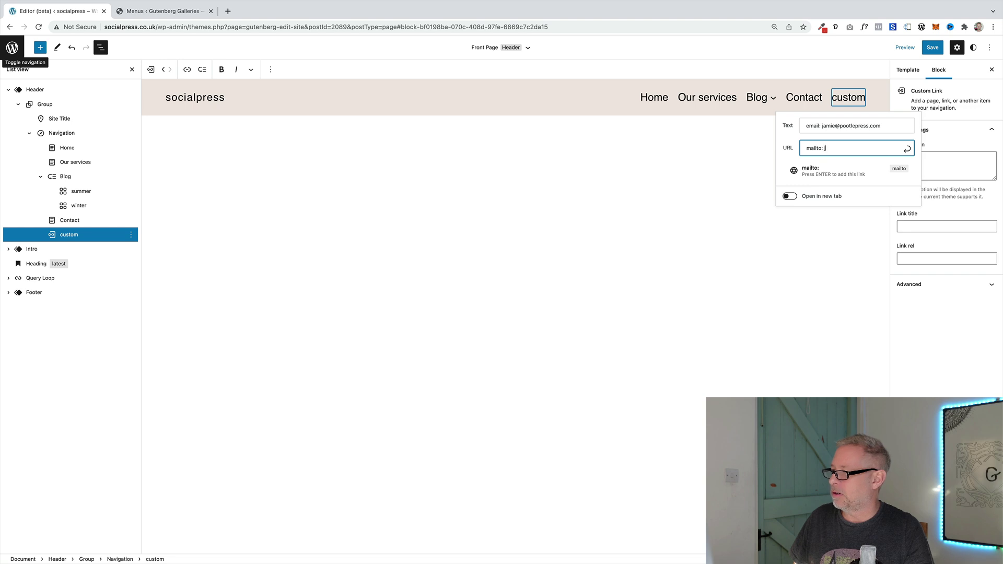
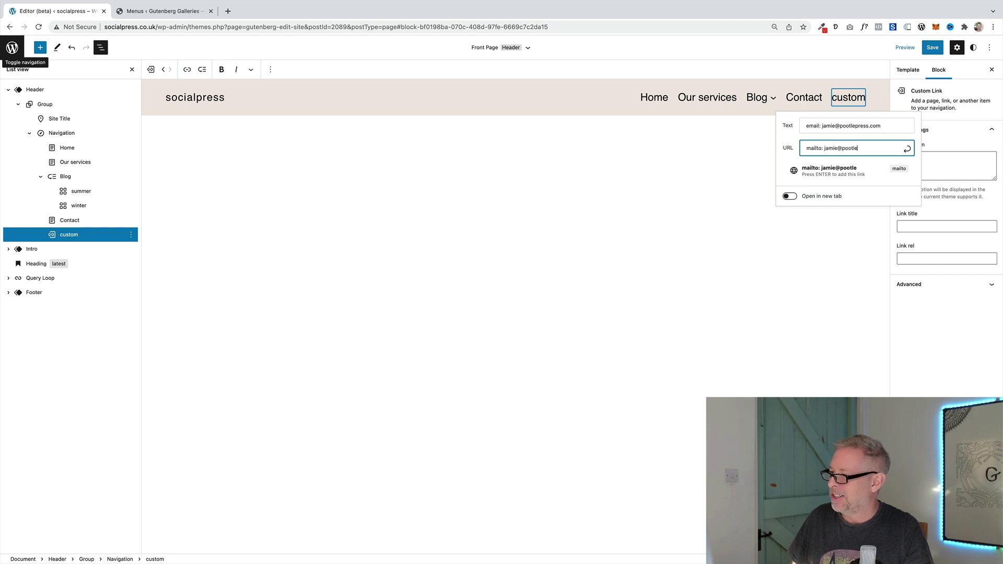
pyautogui.press('Return')
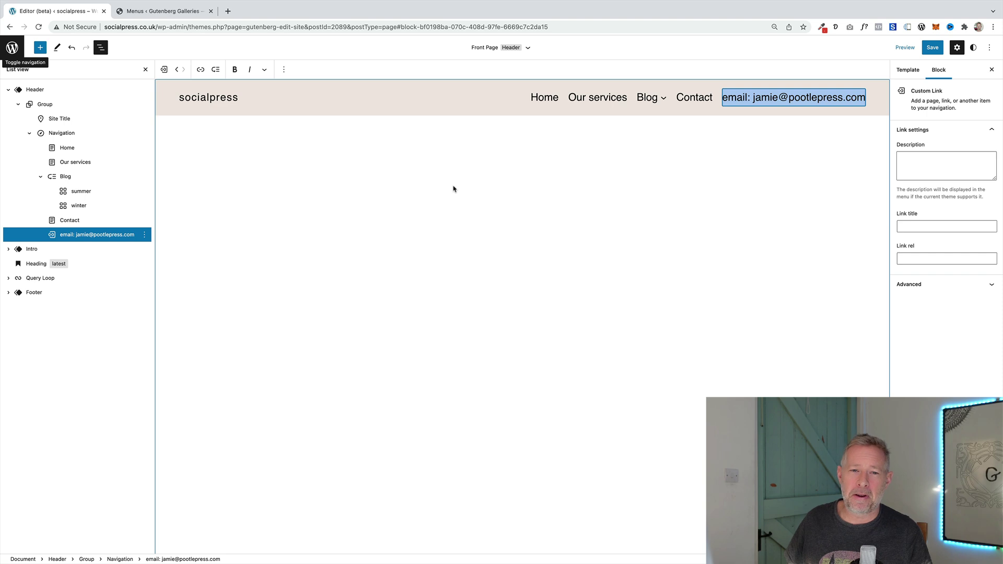
# Select Contact, Home and Our services in List view, then the whole Navigation block
pyautogui.click(102, 223)
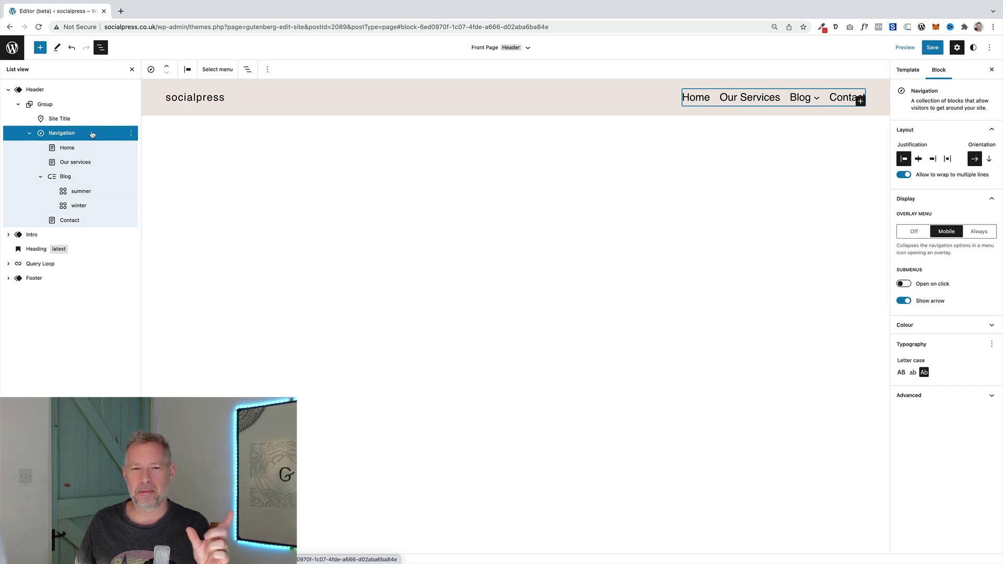
pyautogui.click(84, 147)
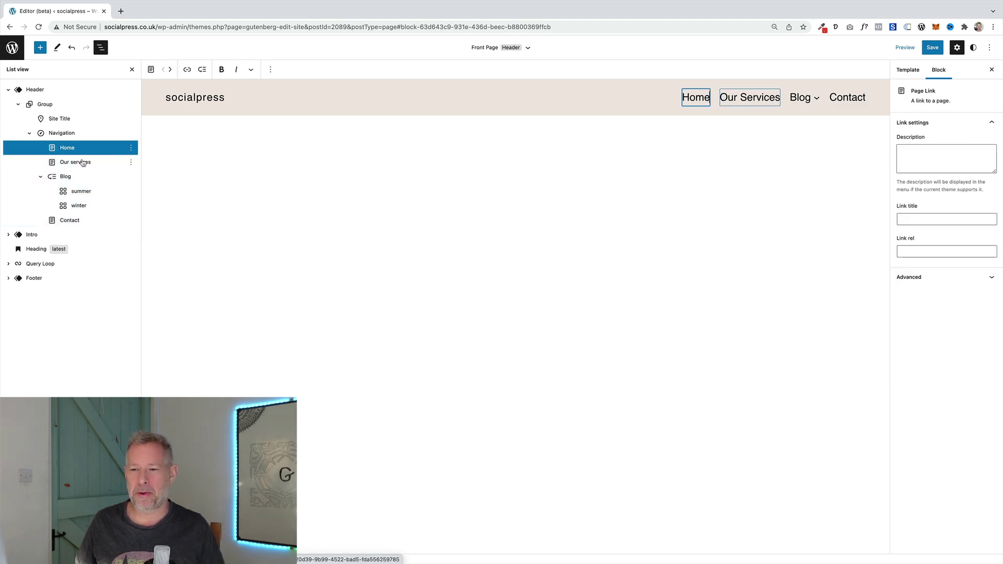
pyautogui.click(82, 162)
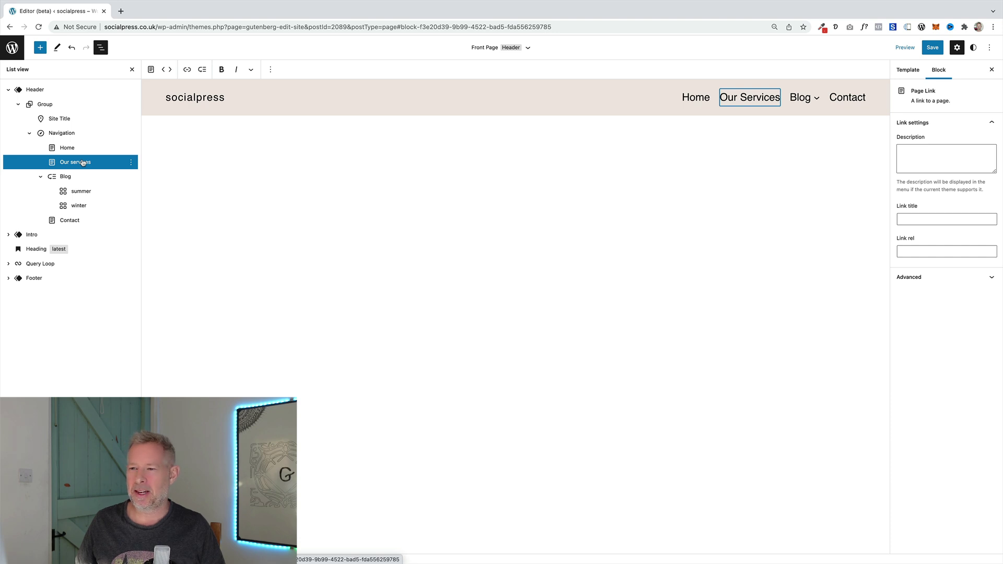
pyautogui.click(62, 134)
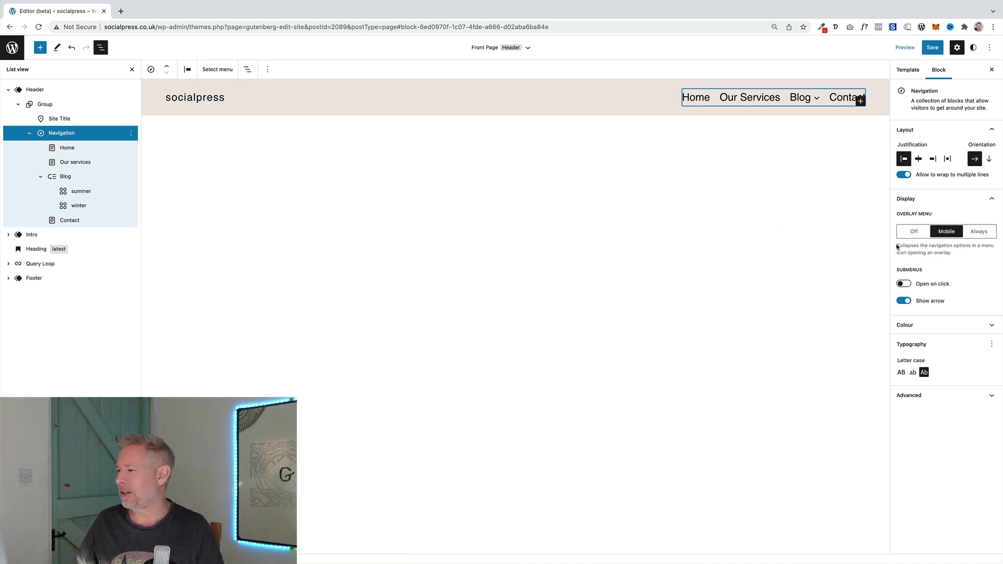
pyautogui.click(921, 162)
pyautogui.click(938, 161)
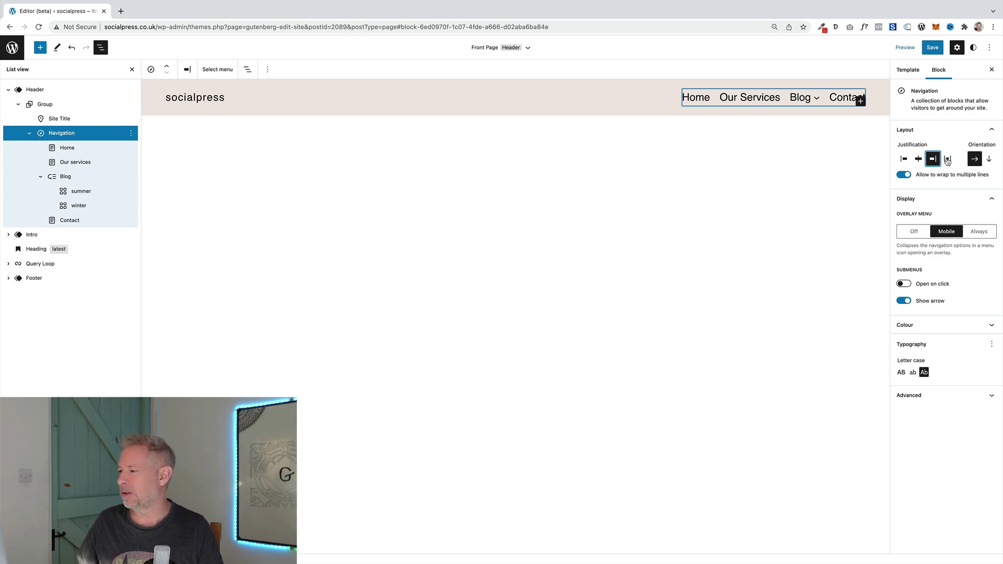
pyautogui.click(947, 162)
pyautogui.click(906, 160)
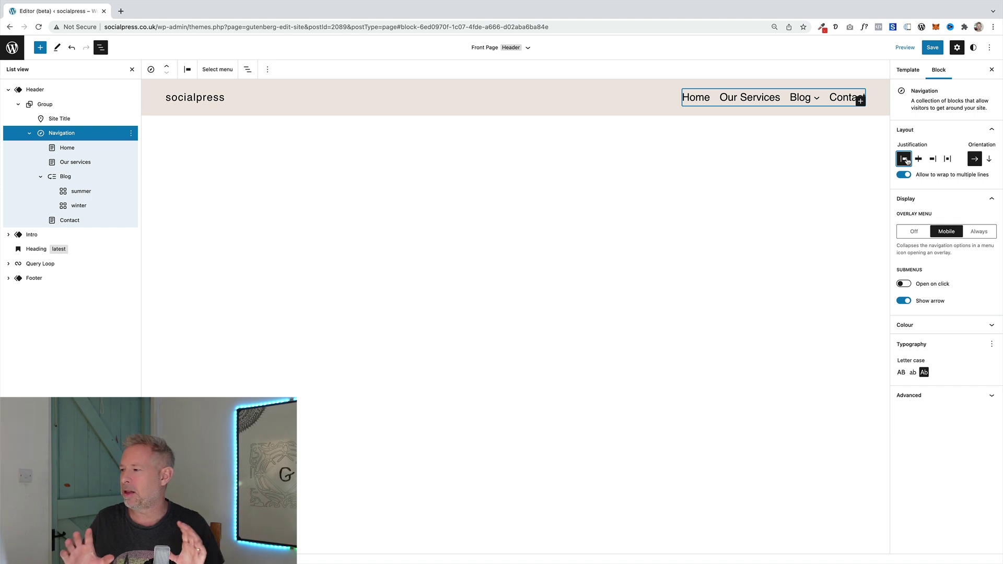
pyautogui.click(987, 160)
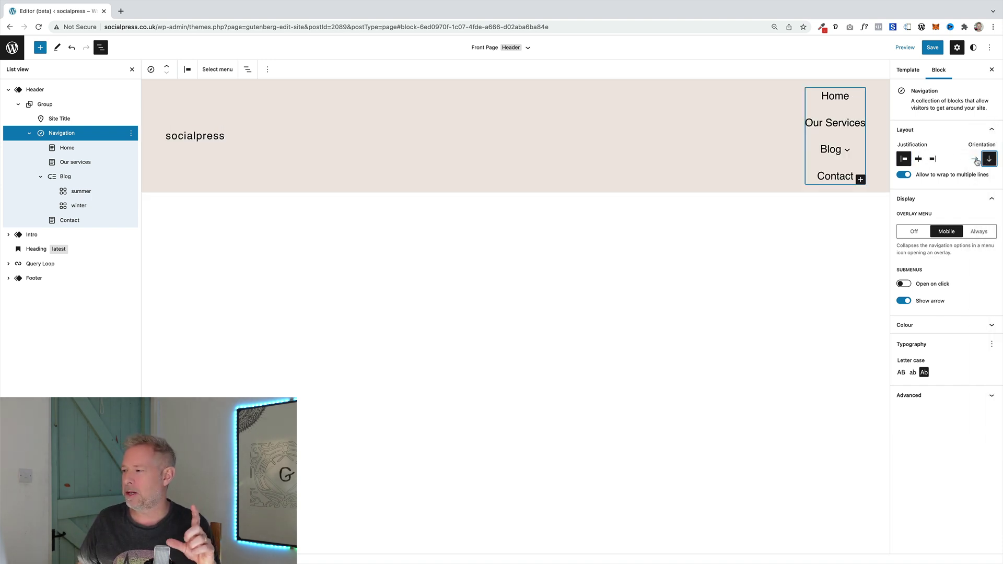
pyautogui.click(975, 160)
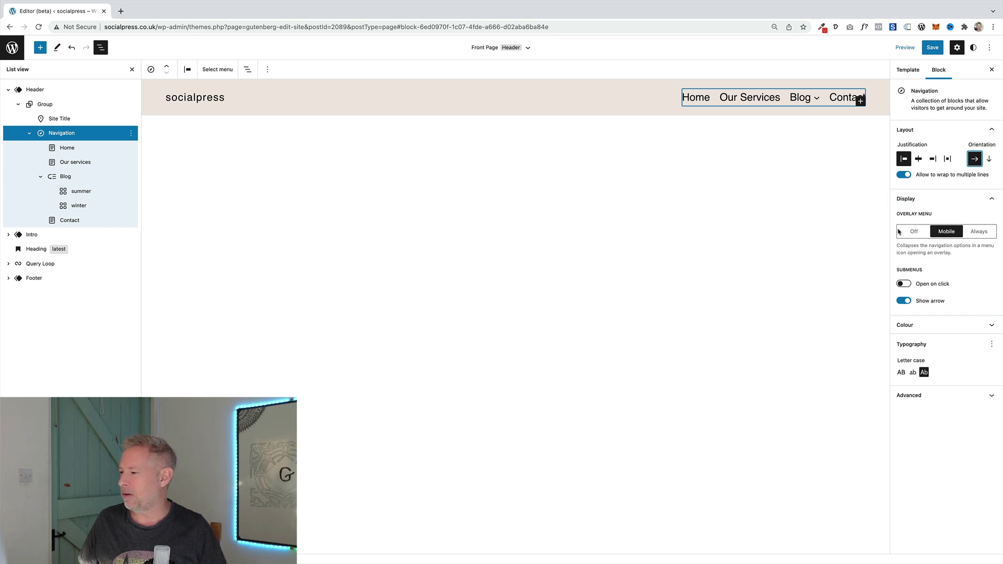
pyautogui.click(914, 232)
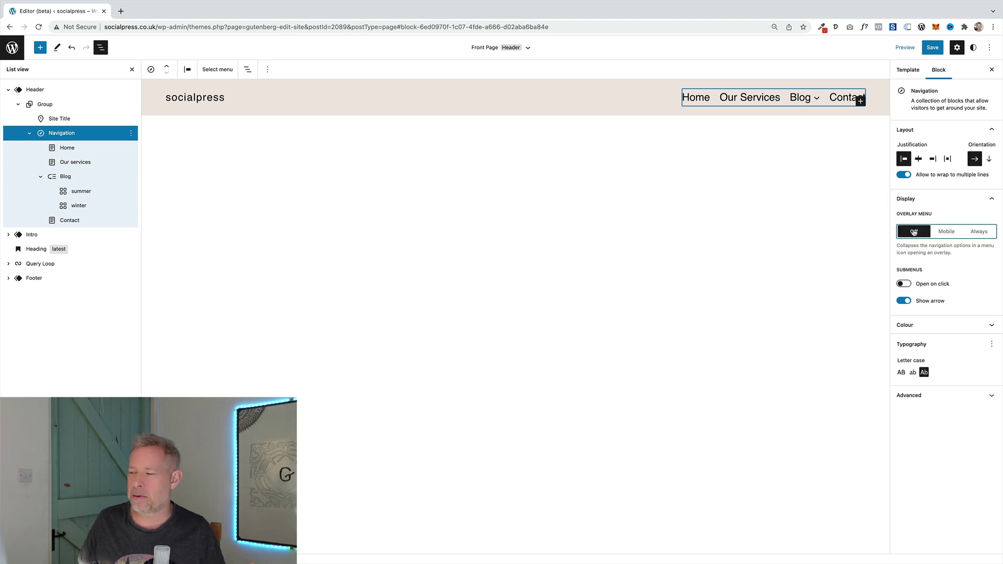
pyautogui.click(949, 233)
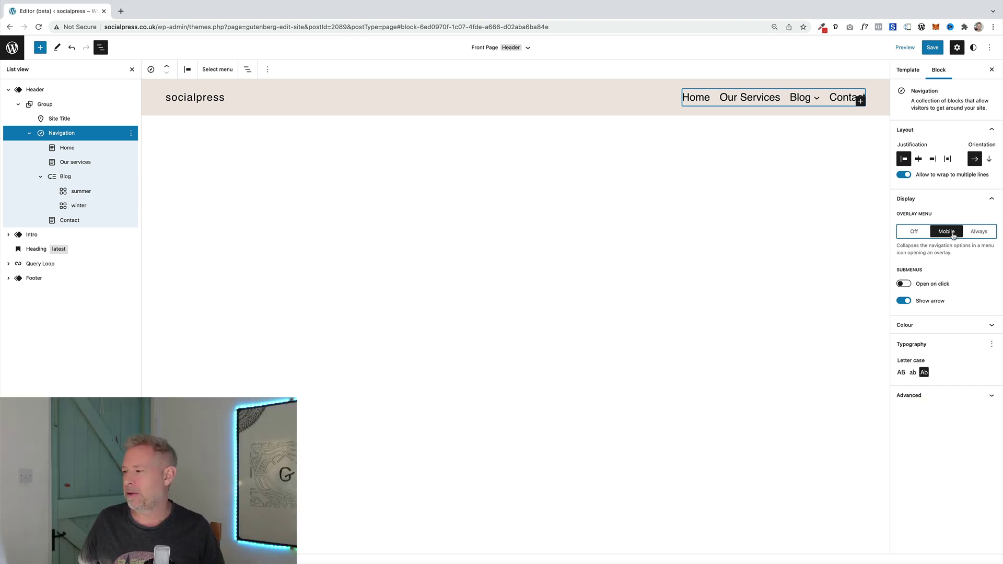
pyautogui.click(979, 231)
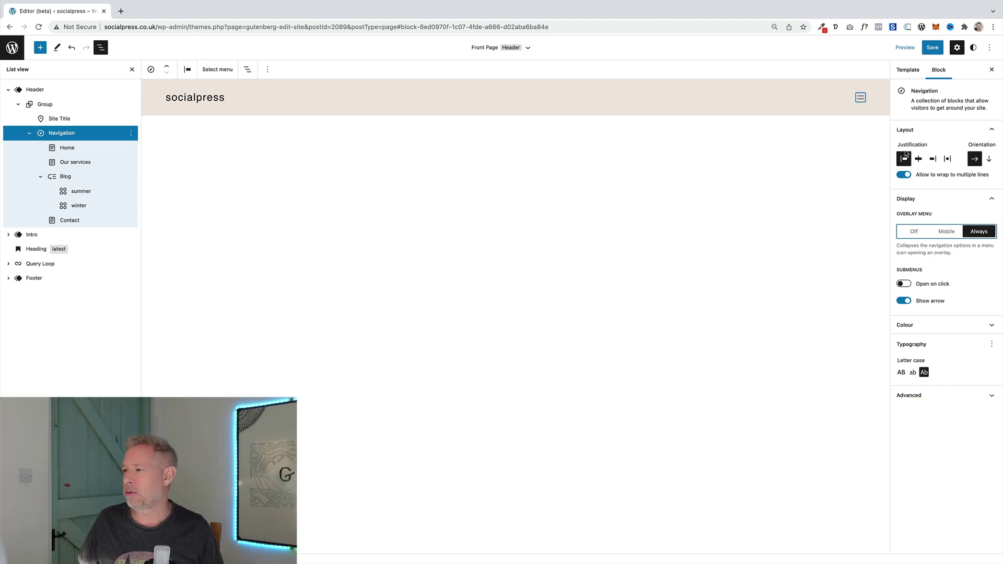
pyautogui.click(862, 99)
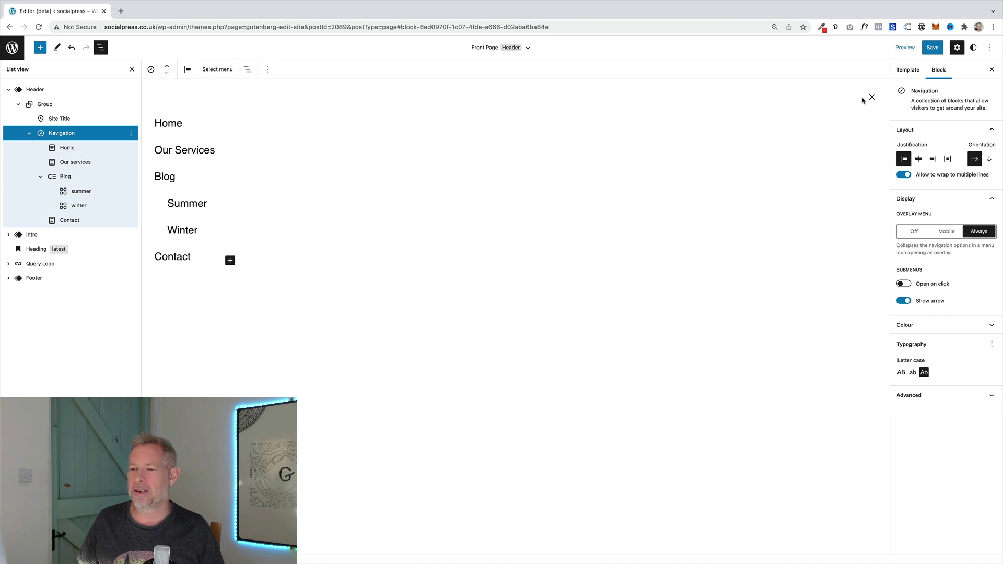
pyautogui.click(872, 97)
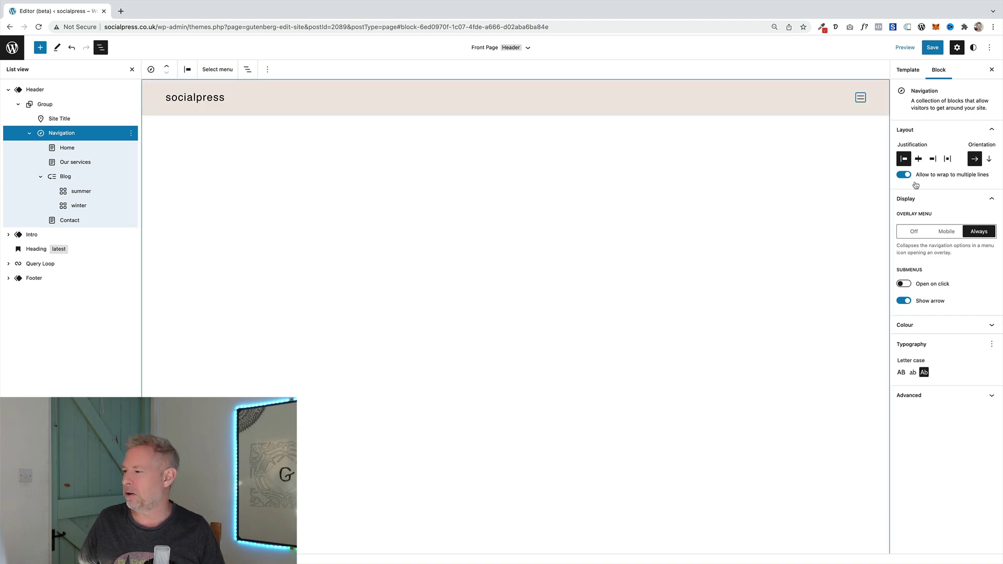
pyautogui.click(946, 233)
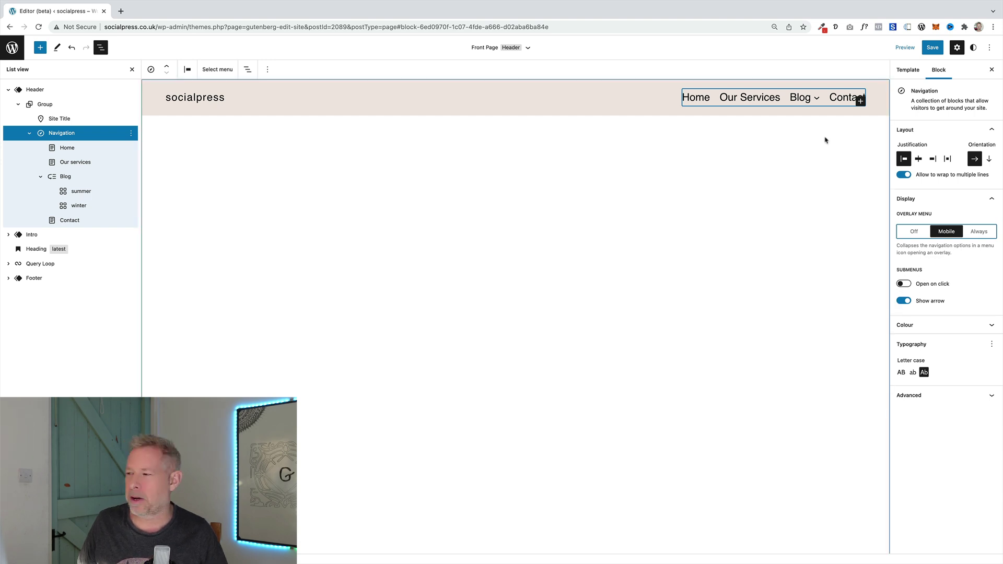
# Turn the Blog submenu arrow off and back on, then expand the navigation's Colour panel
pyautogui.moveTo(815, 101)
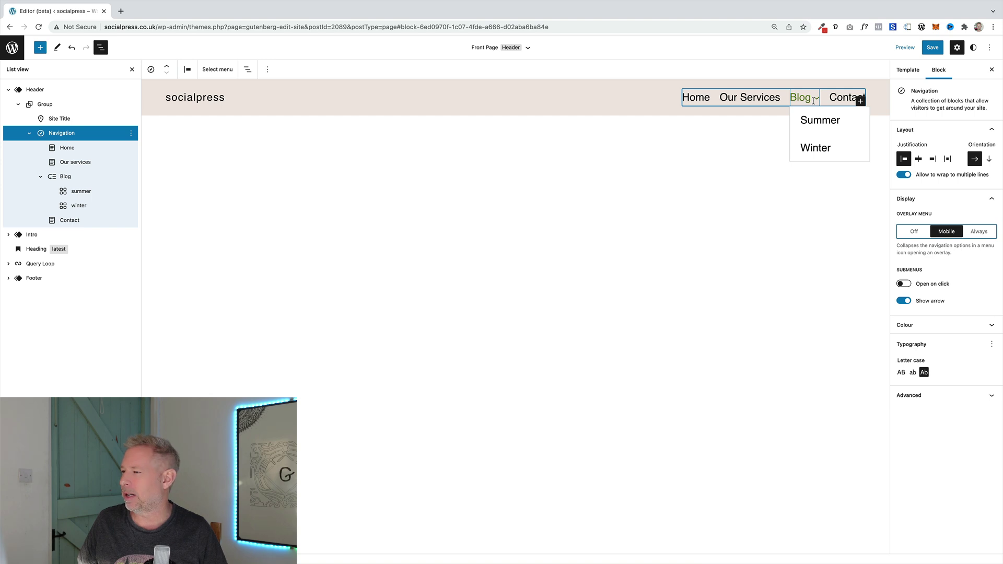
pyautogui.click(903, 301)
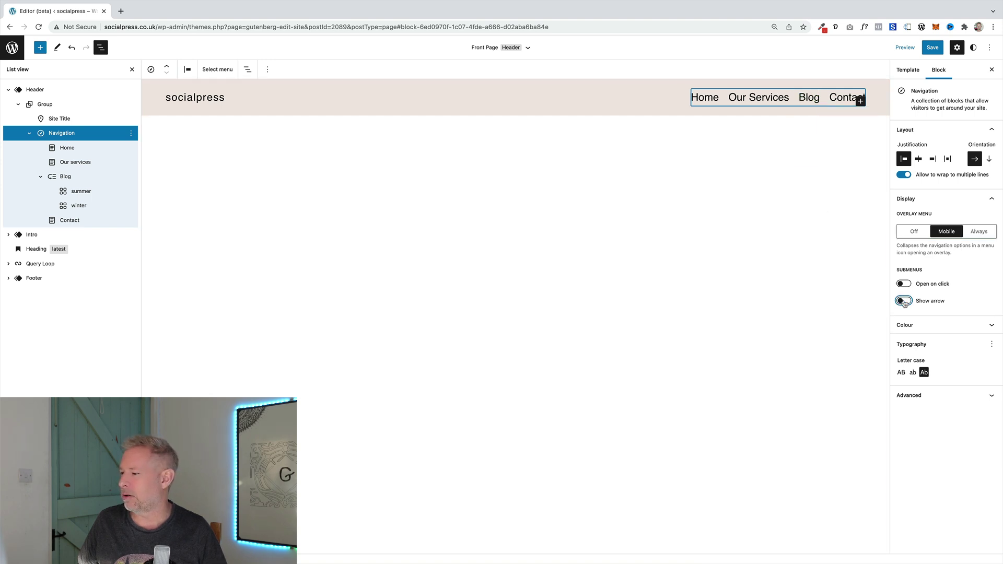
pyautogui.click(904, 301)
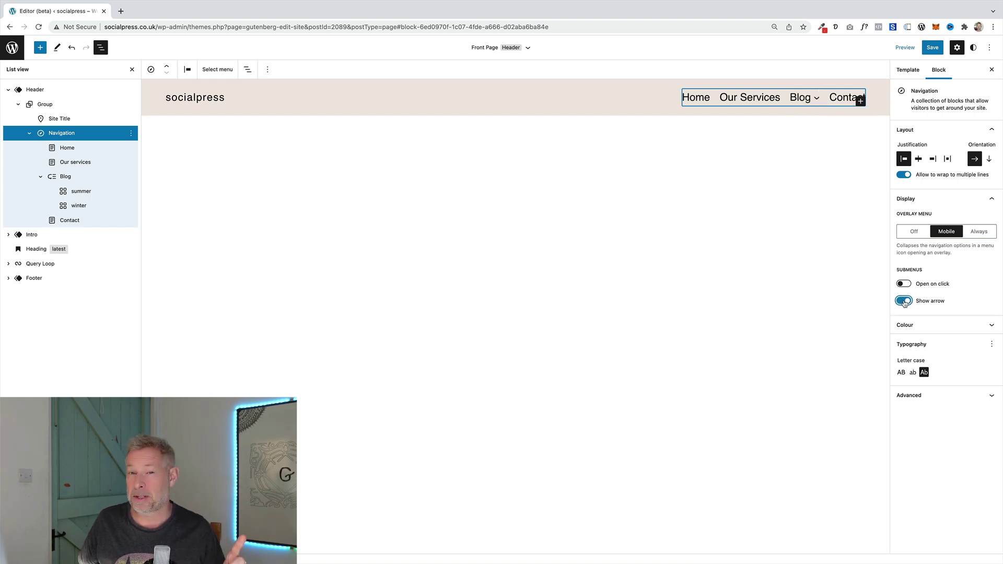
pyautogui.click(921, 325)
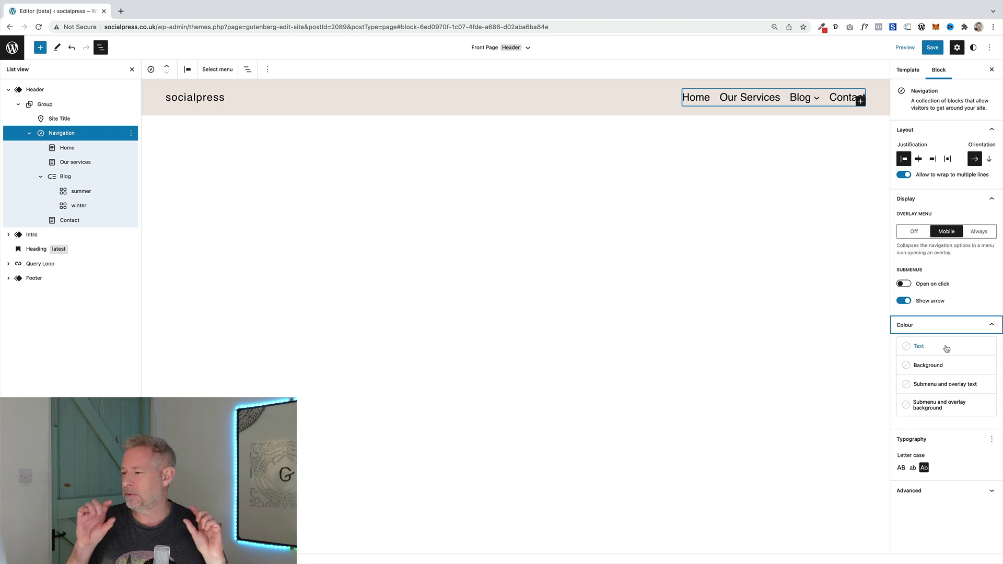
# Set the header navigation background to the light #FCF7F3 theme swatch, replacing a trial green
pyautogui.click(945, 366)
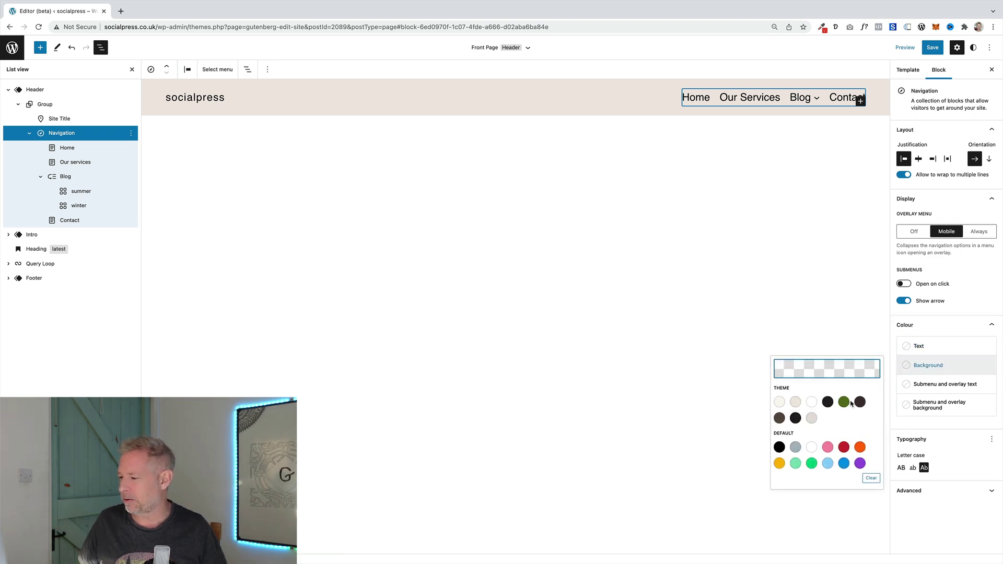
pyautogui.click(844, 402)
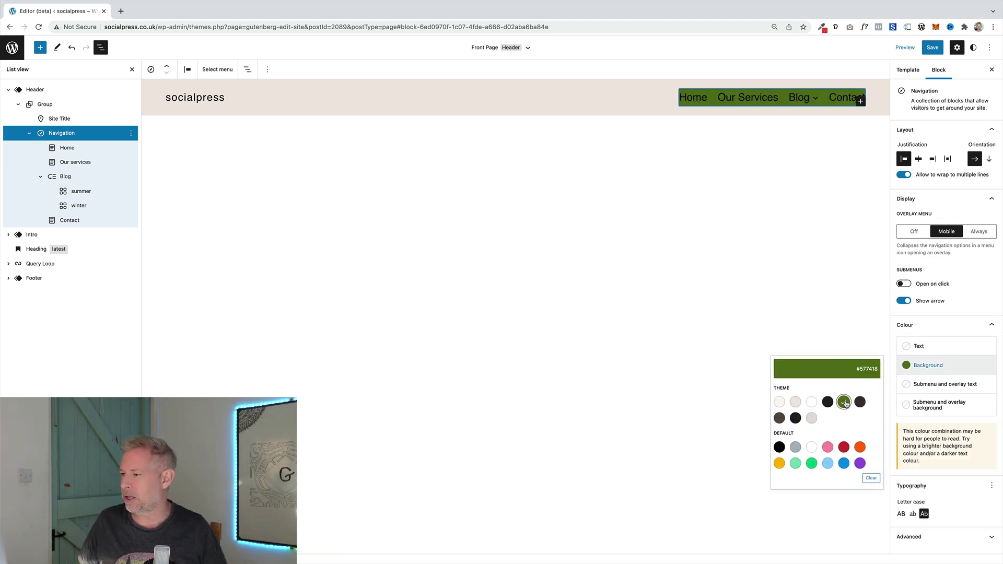
pyautogui.click(780, 402)
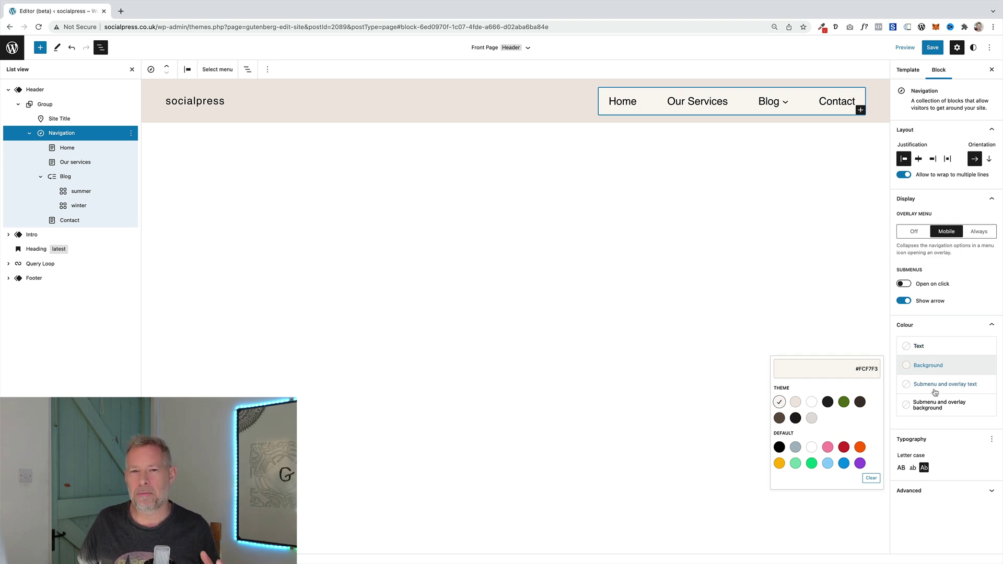
pyautogui.click(952, 325)
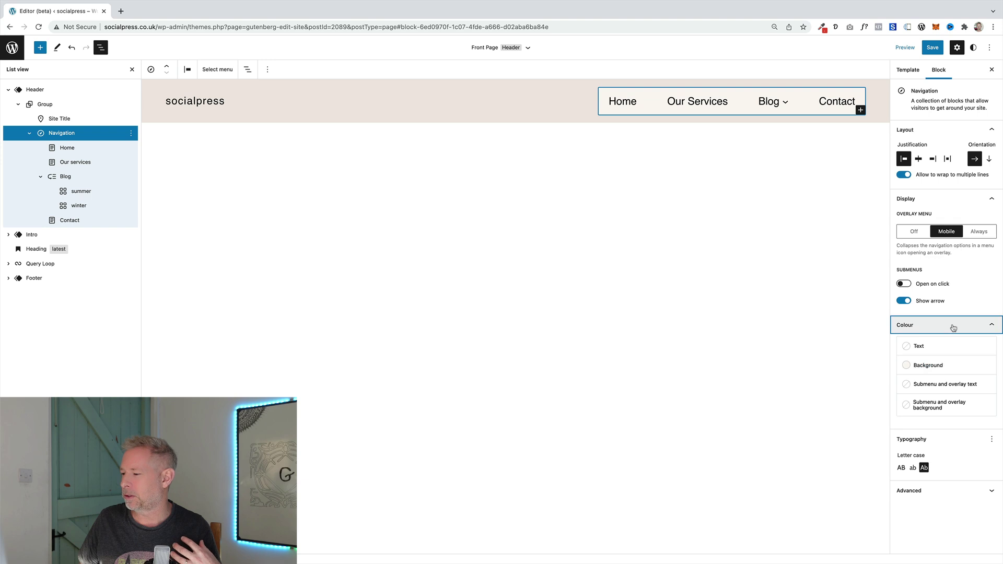
pyautogui.click(954, 328)
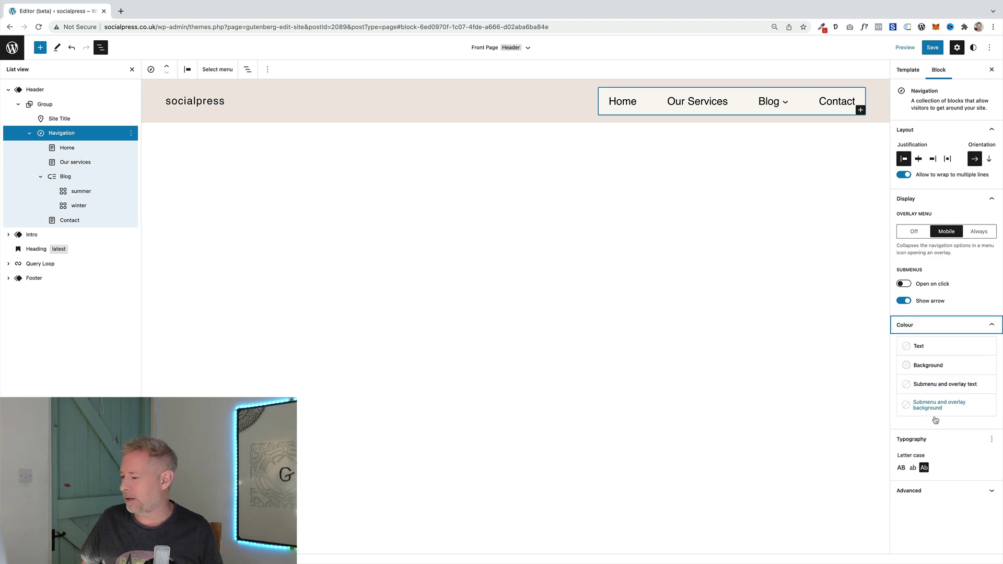
pyautogui.click(930, 469)
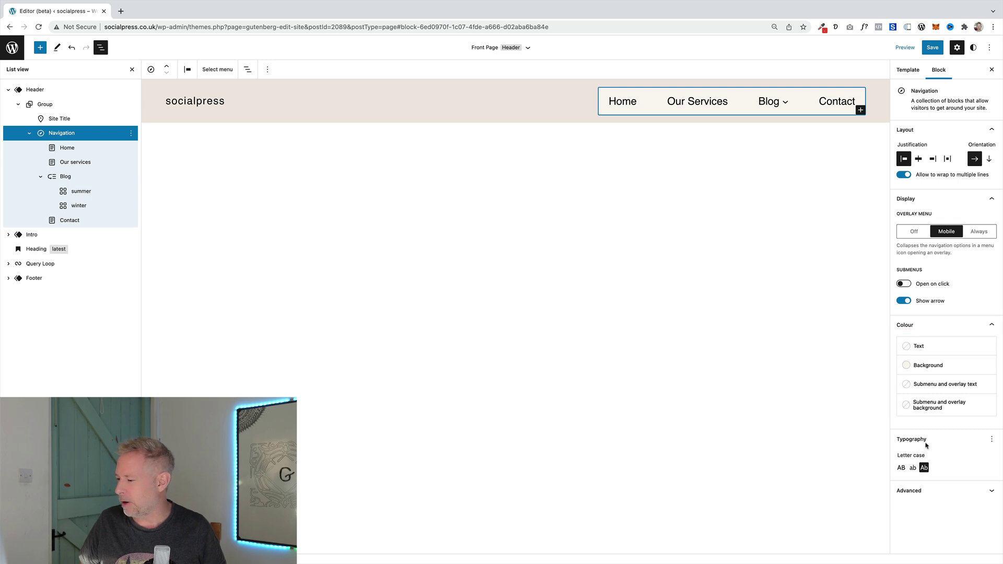
# Remove Letter case from the navigation's typography options so it reads 'Our services'
pyautogui.click(992, 439)
pyautogui.click(936, 460)
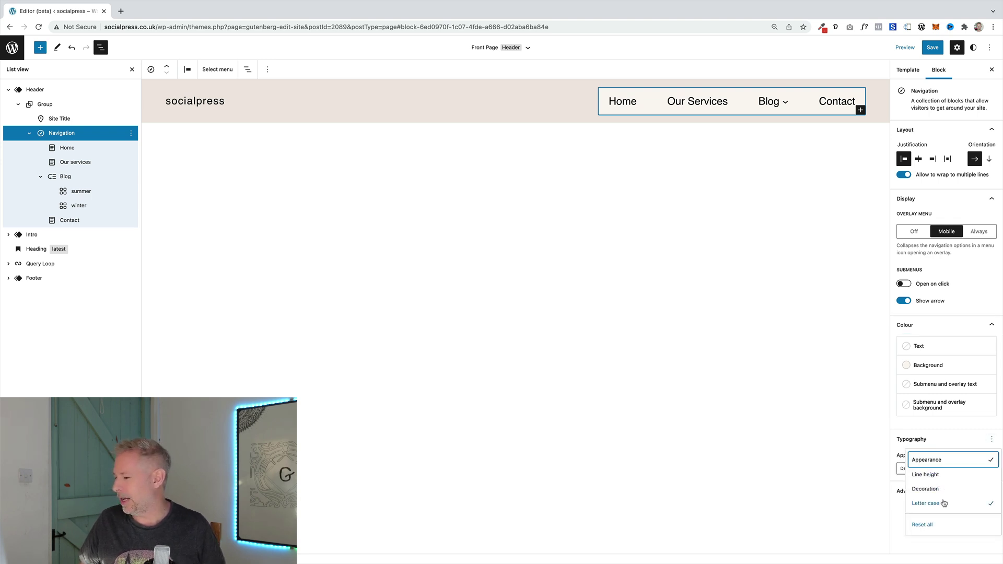
pyautogui.click(944, 503)
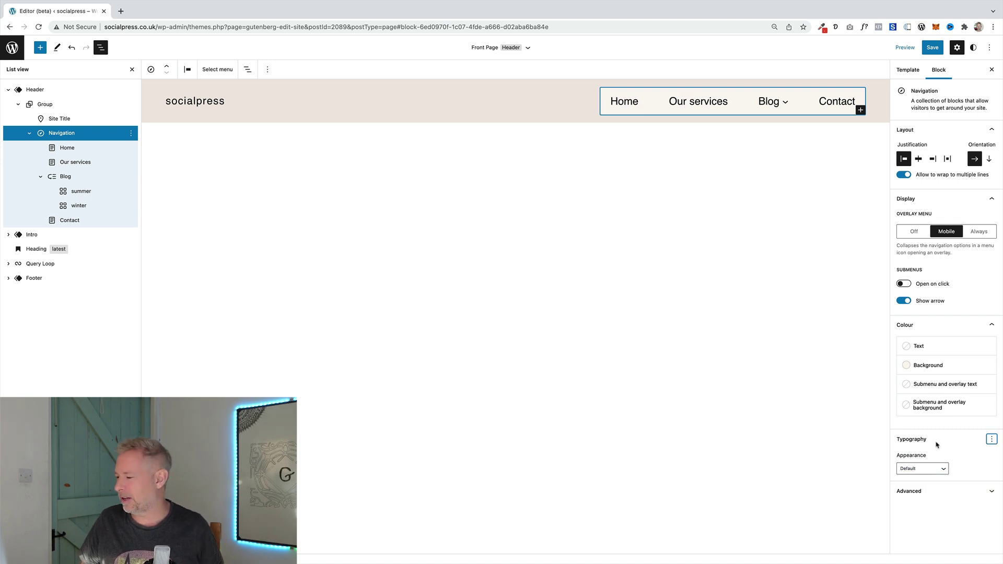
# Add the Decoration setting to the navigation's typography options
pyautogui.click(990, 440)
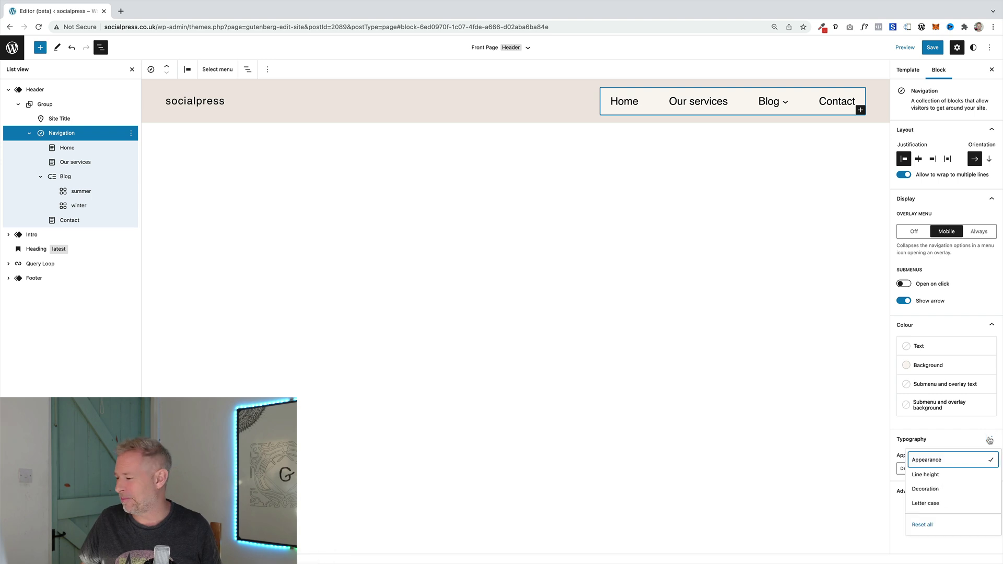
pyautogui.click(925, 503)
pyautogui.click(795, 268)
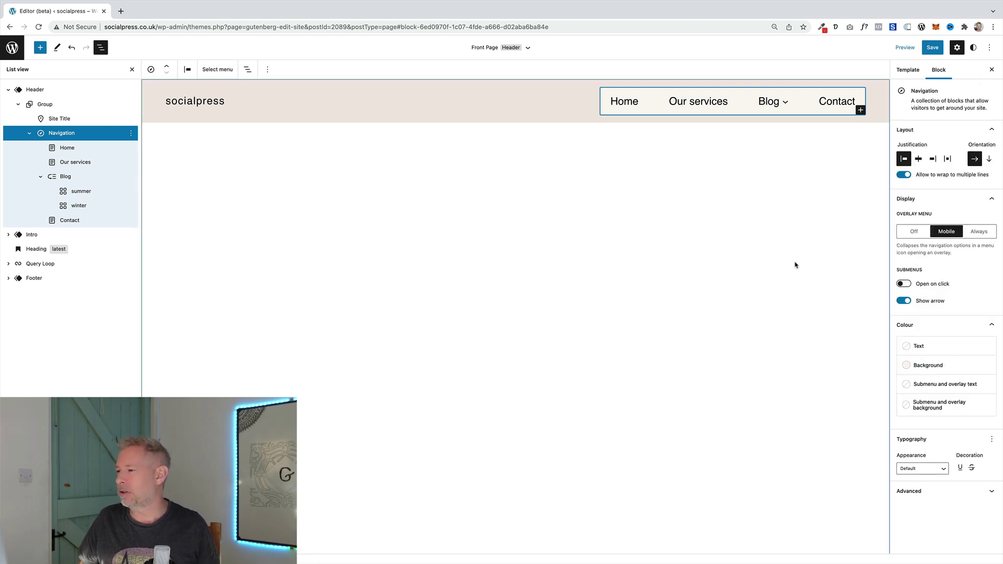